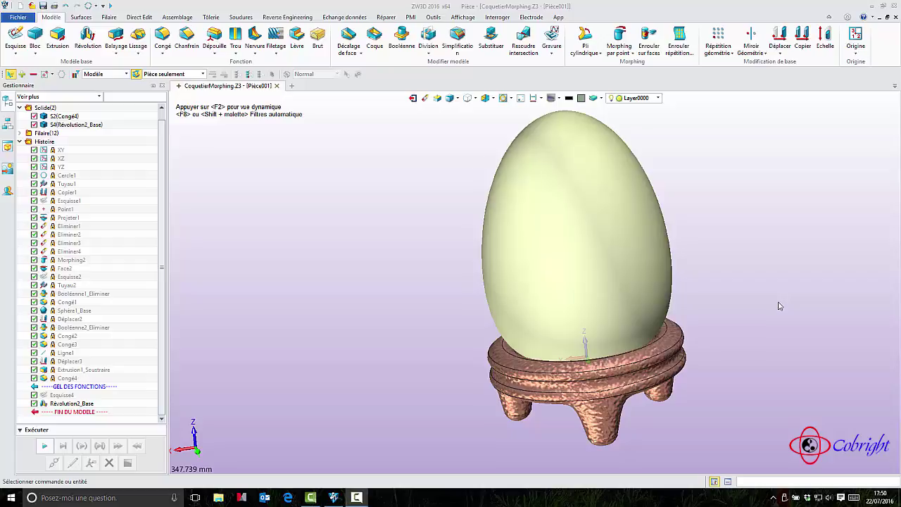
# Set up a point morph on the egg's face, using a point on its side and the negative X direction.
pyautogui.click(618, 37)
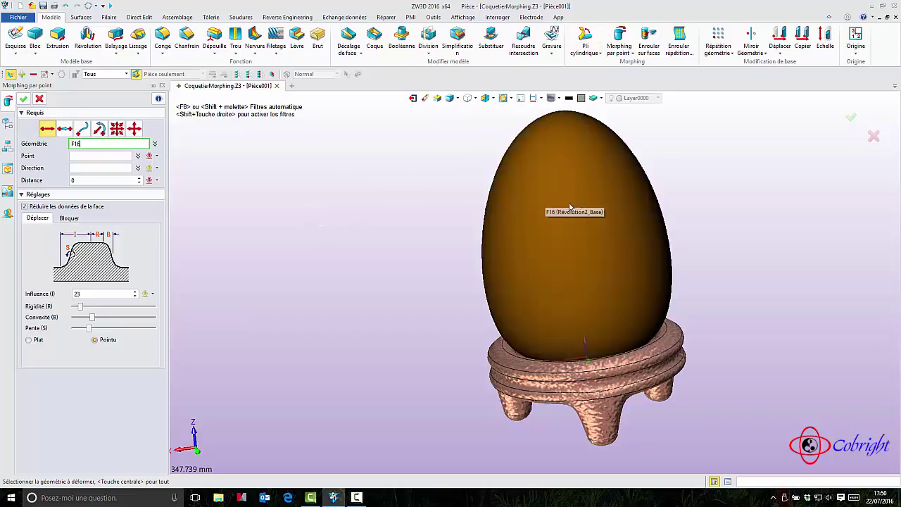
pyautogui.click(614, 191)
pyautogui.click(97, 156)
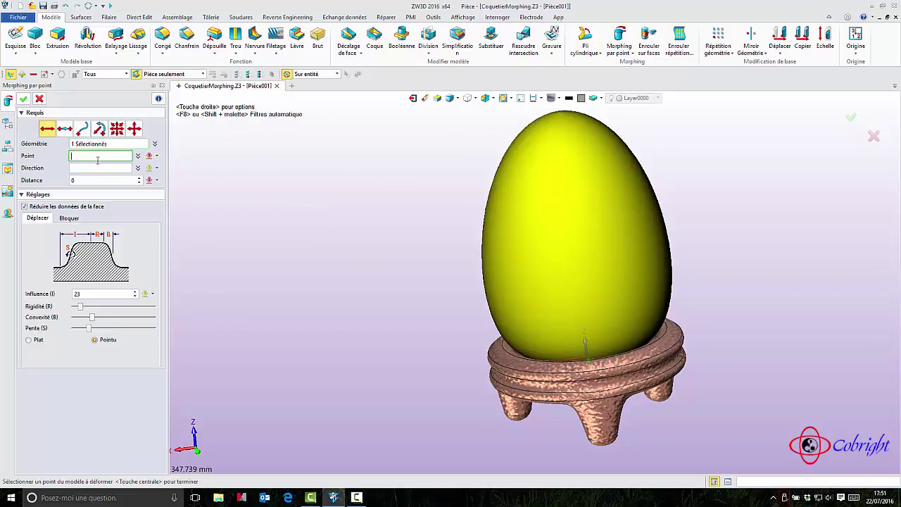
pyautogui.click(651, 220)
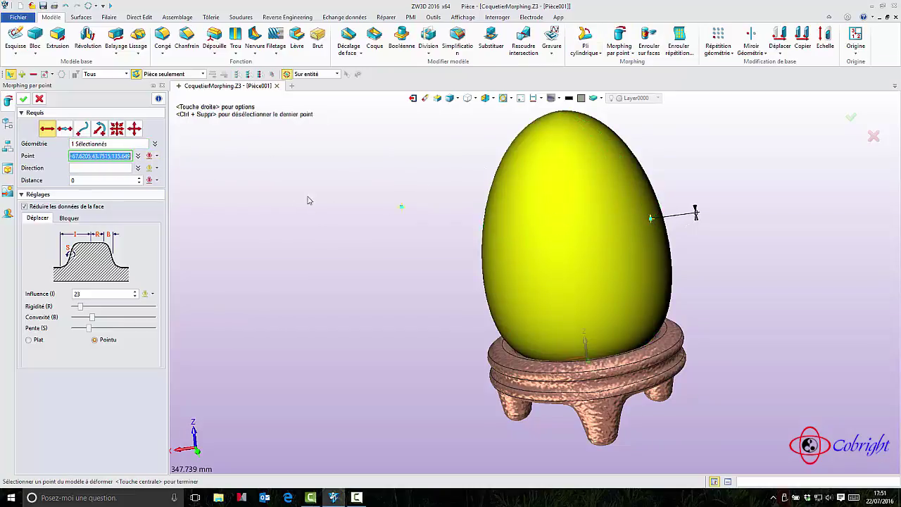
pyautogui.click(93, 168)
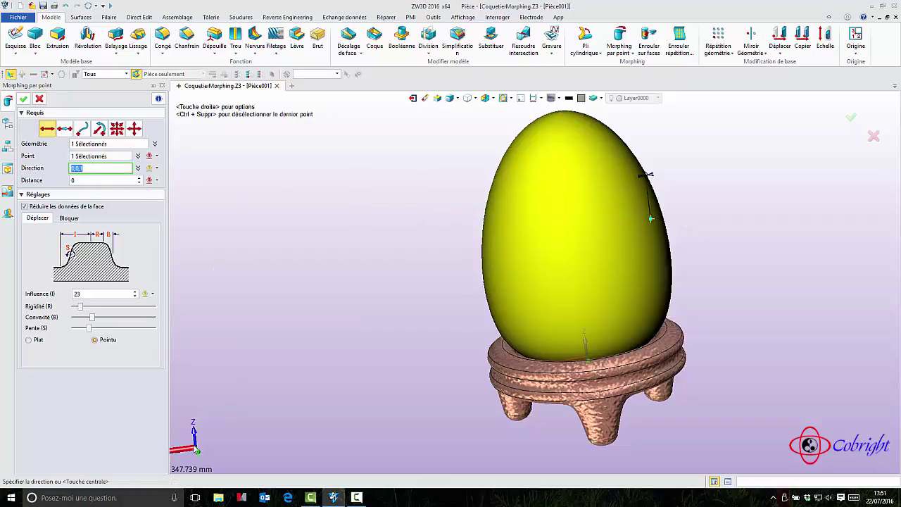
pyautogui.click(182, 450)
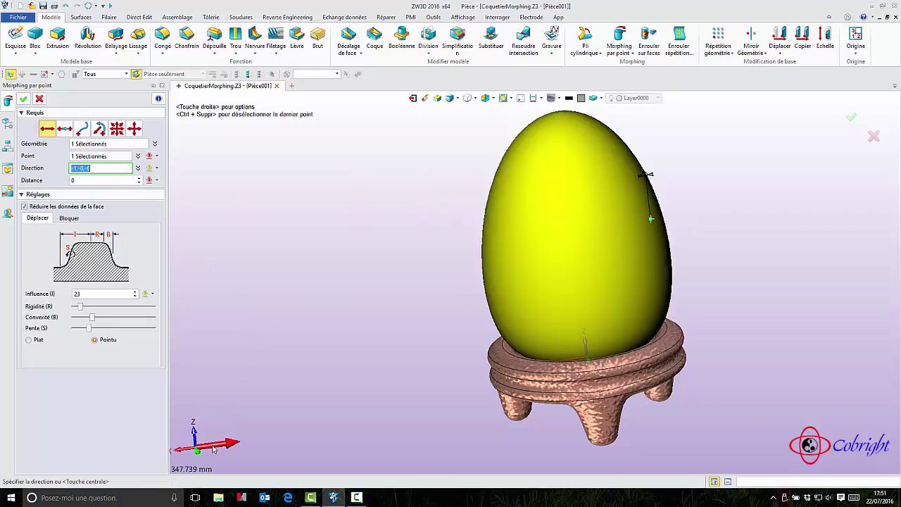
# Pull the morph point outward from the egg to a distance of 92 mm.
pyautogui.click(110, 180)
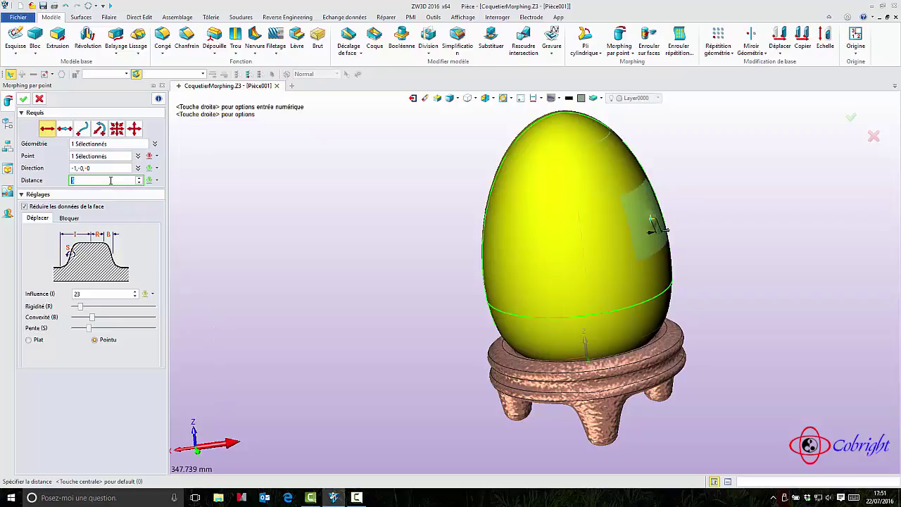
pyautogui.scroll(2, 110, 180)
pyautogui.scroll(9, 111, 180)
pyautogui.scroll(2, 111, 180)
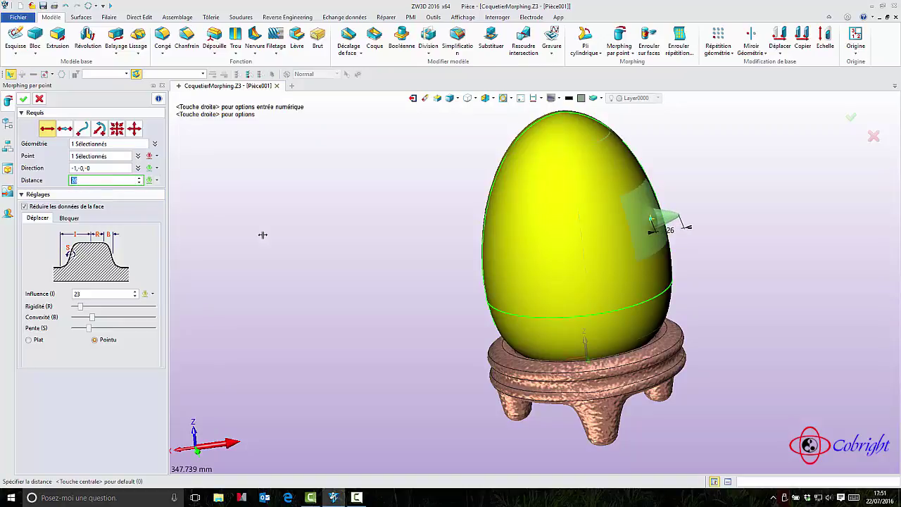
pyautogui.moveTo(352, 251); pyautogui.dragTo(396, 240, button='middle')
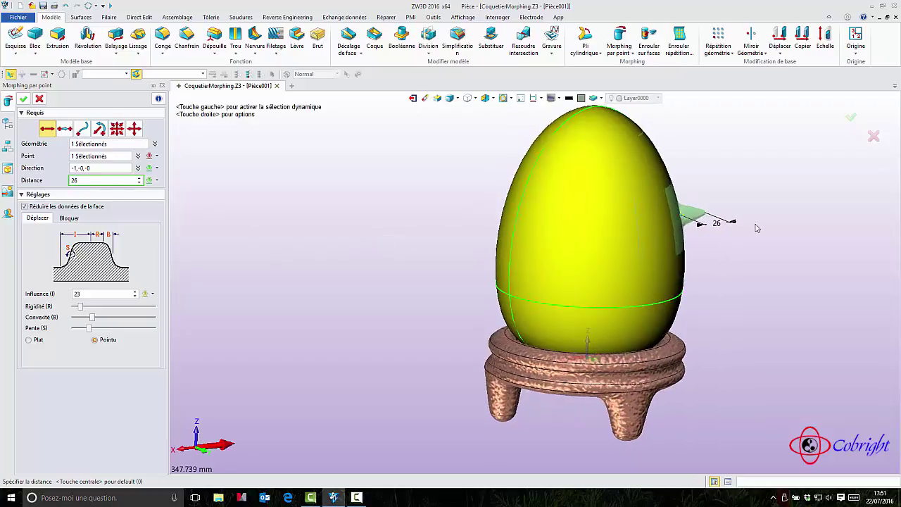
pyautogui.moveTo(733, 223); pyautogui.dragTo(774, 279)
pyautogui.moveTo(774, 279); pyautogui.dragTo(746, 285, button='middle')
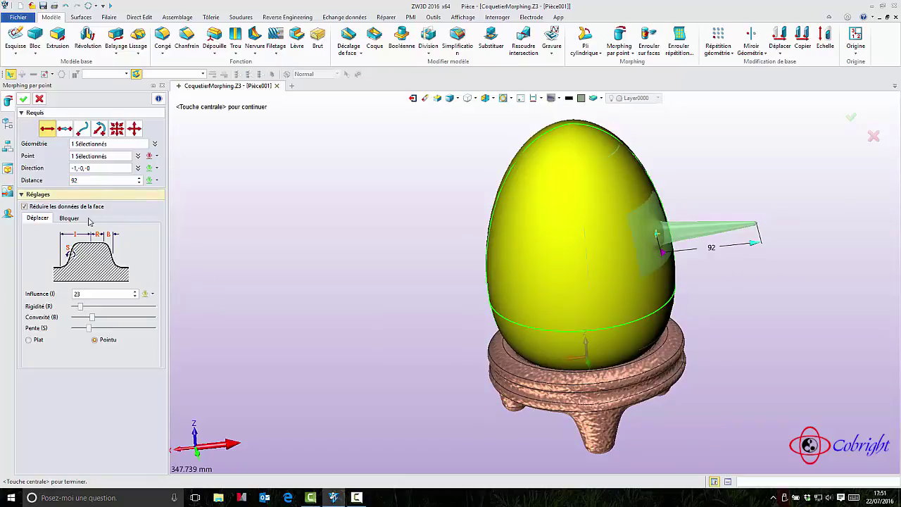
# Try an influence of 36, higher rigidity, lower convexity and a flat (Plat) tip on the morph, and cancel it.
pyautogui.click(85, 294)
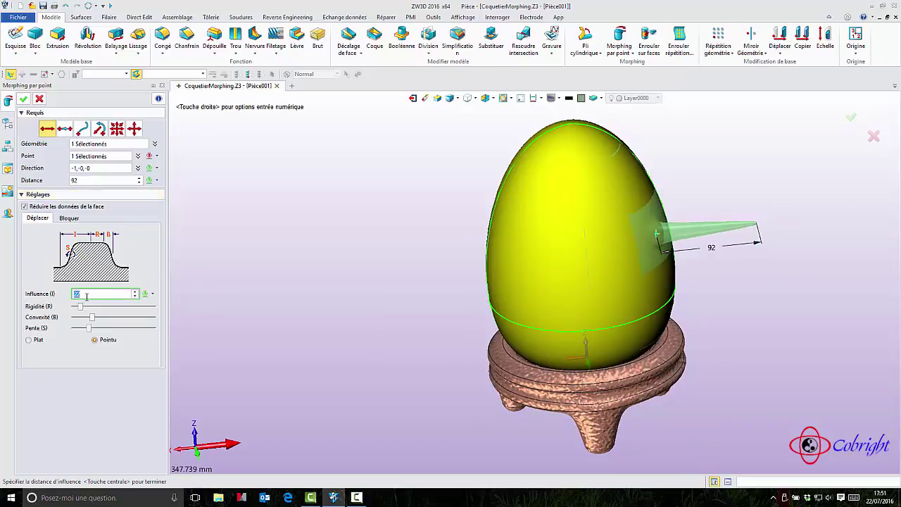
pyautogui.scroll(5, 86, 296)
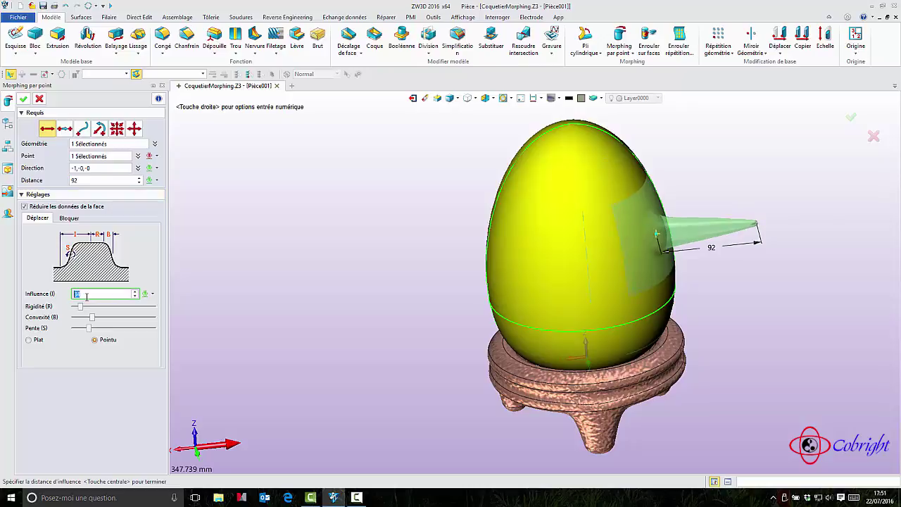
pyautogui.scroll(1, 86, 295)
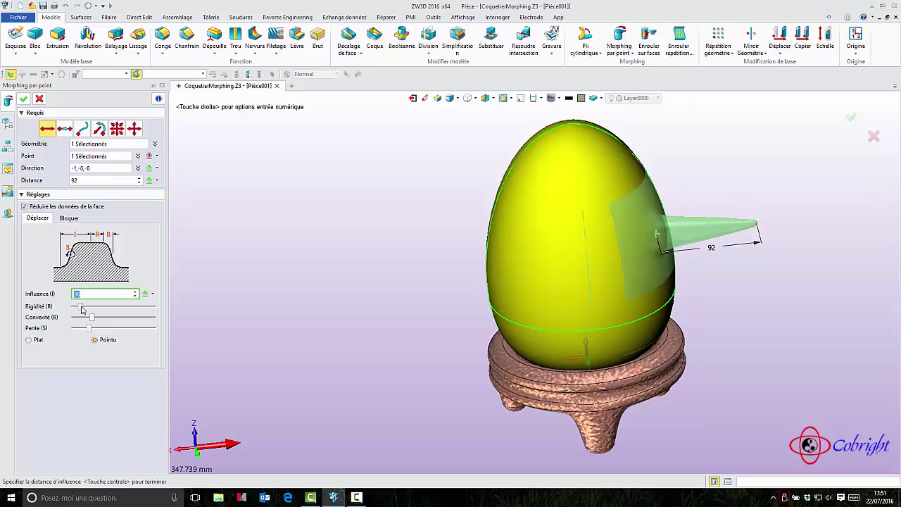
pyautogui.moveTo(81, 310)
pyautogui.mouseDown()
pyautogui.moveTo(113, 311)
pyautogui.moveTo(83, 311)
pyautogui.moveTo(94, 315)
pyautogui.moveTo(74, 321)
pyautogui.moveTo(93, 321)
pyautogui.moveTo(79, 328)
pyautogui.moveTo(89, 327)
pyautogui.moveTo(87, 318)
pyautogui.moveTo(68, 319)
pyautogui.moveTo(78, 317)
pyautogui.mouseUp()
pyautogui.click(37, 340)
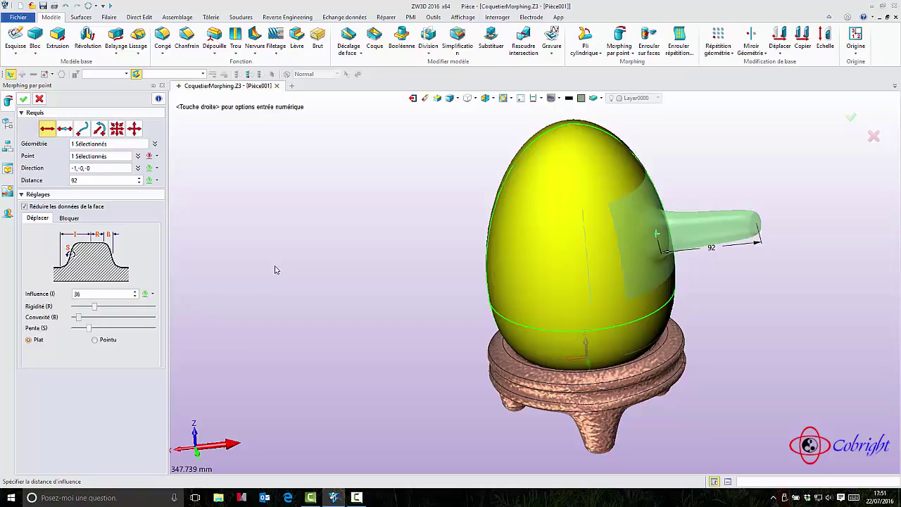
pyautogui.click(40, 99)
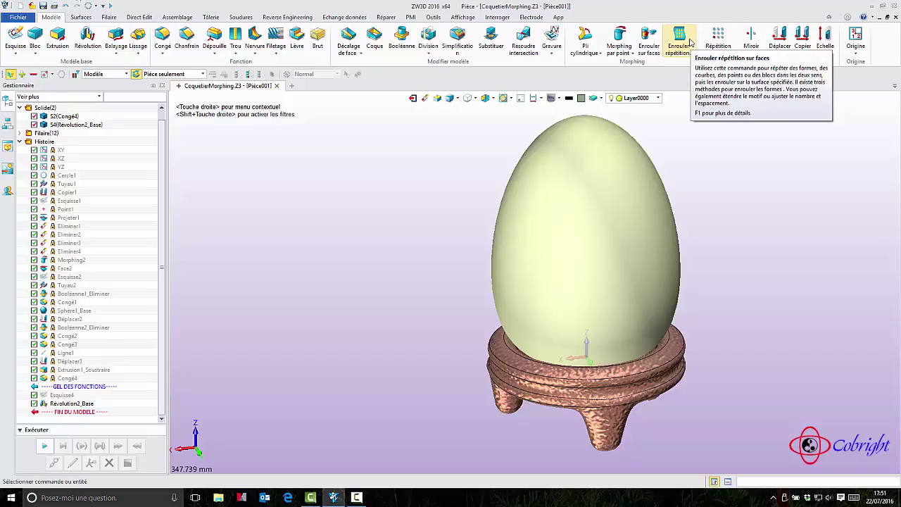
pyautogui.click(7, 192)
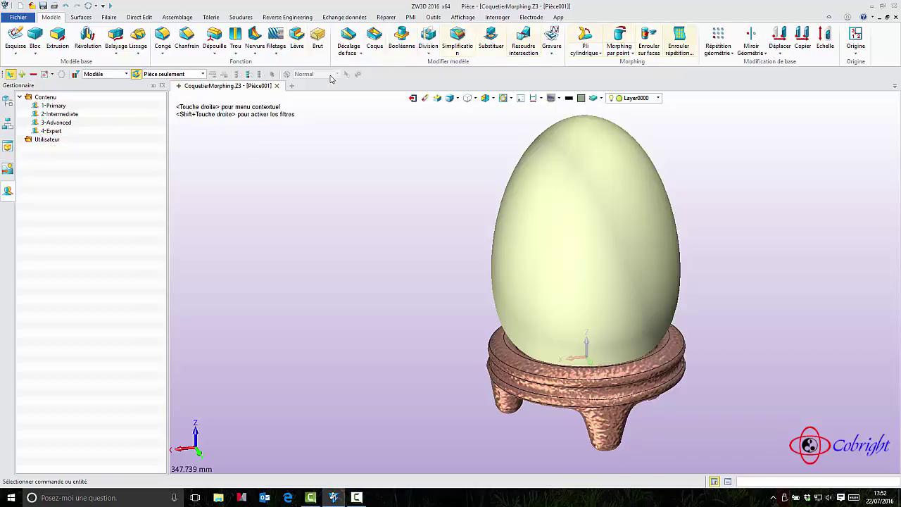
pyautogui.click(9, 103)
pyautogui.moveTo(322, 191)
pyautogui.mouseDown(button='middle')
pyautogui.moveTo(295, 179)
pyautogui.moveTo(320, 195)
pyautogui.moveTo(300, 193)
pyautogui.moveTo(331, 170)
pyautogui.moveTo(338, 185)
pyautogui.moveTo(316, 185)
pyautogui.mouseUp(button='middle')
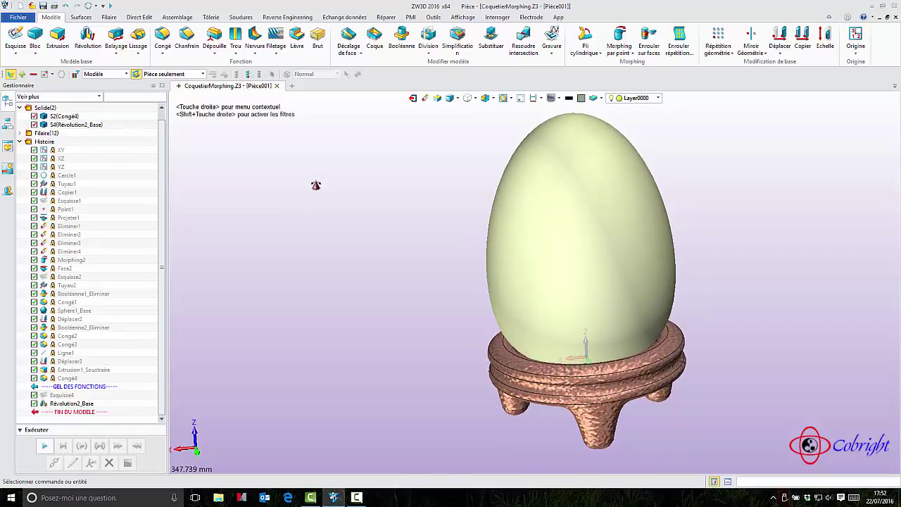
pyautogui.click(632, 56)
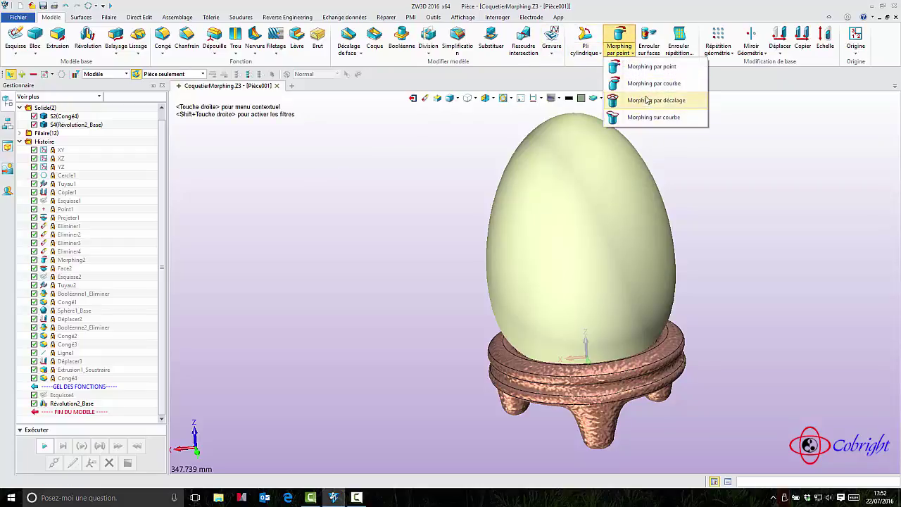
pyautogui.click(597, 62)
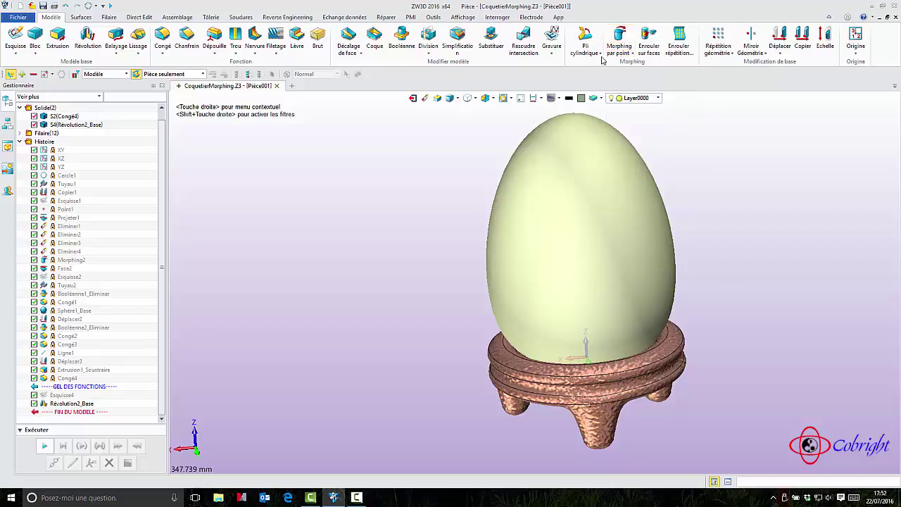
pyautogui.click(600, 54)
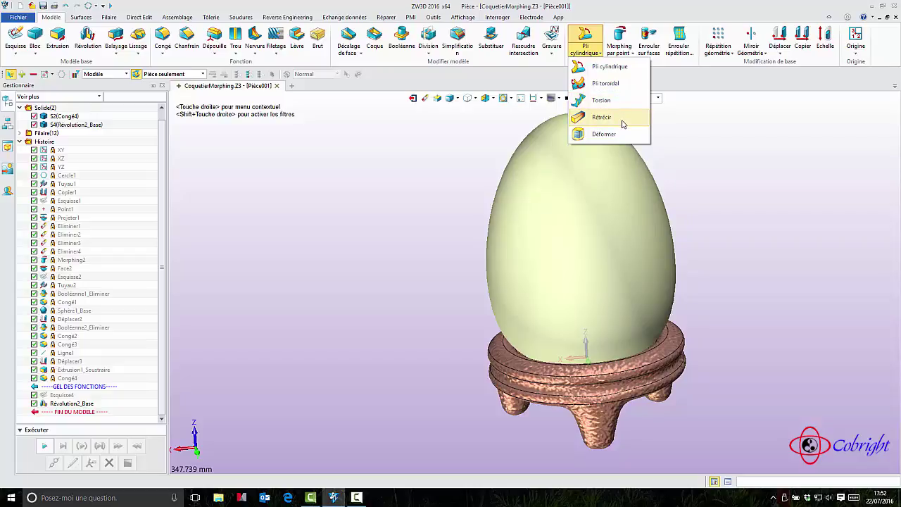
pyautogui.click(741, 138)
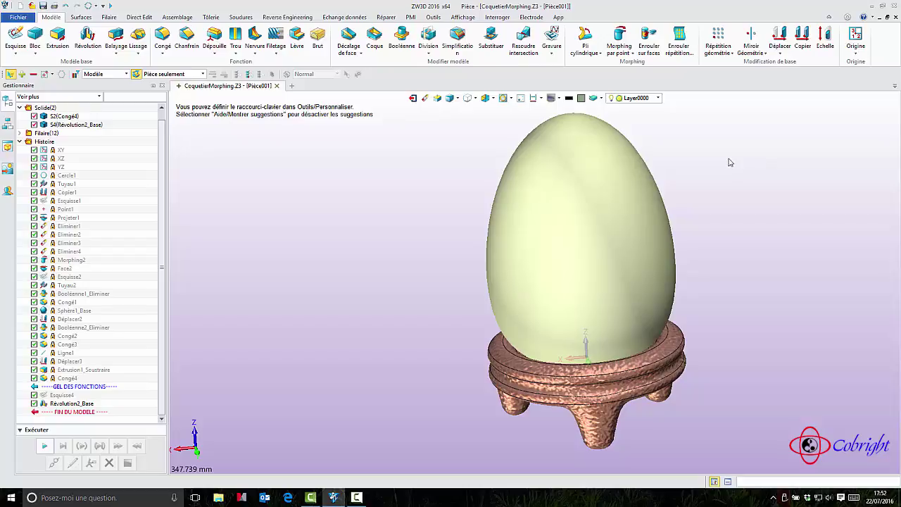
pyautogui.moveTo(736, 188); pyautogui.dragTo(732, 167, button='middle')
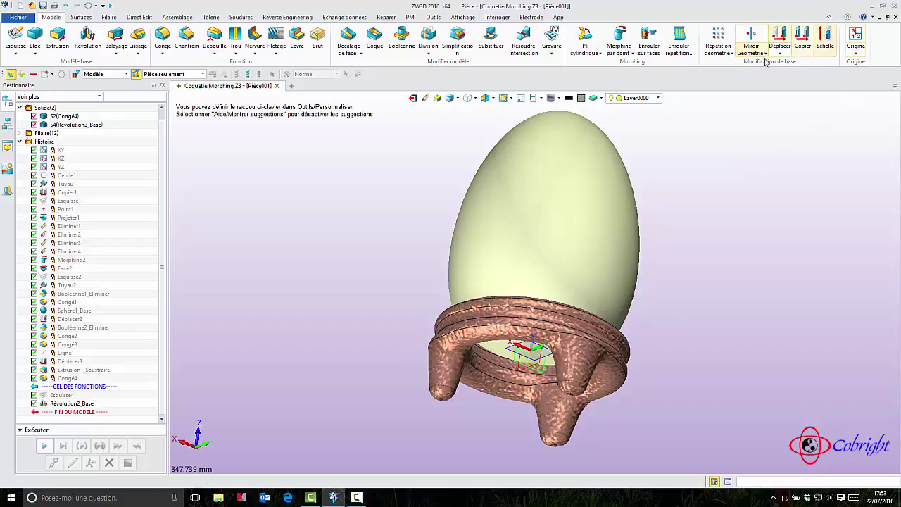
pyautogui.click(553, 182)
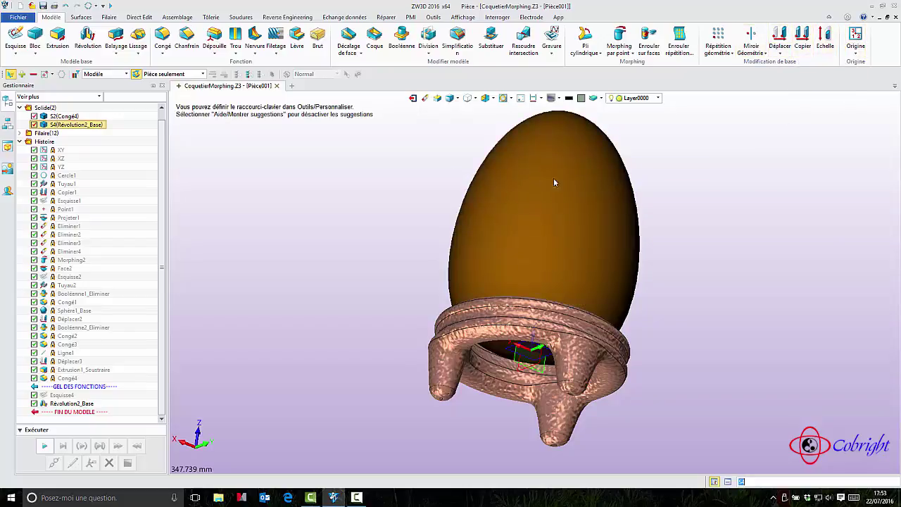
pyautogui.click(769, 181)
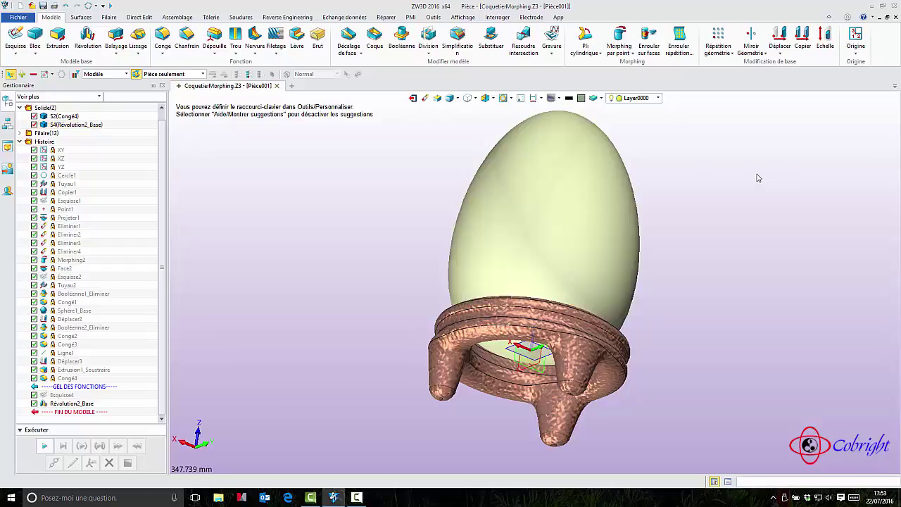
# Copy the YZ datum plane associatively to 176 mm along X, using the Origine selection filter.
pyautogui.click(803, 39)
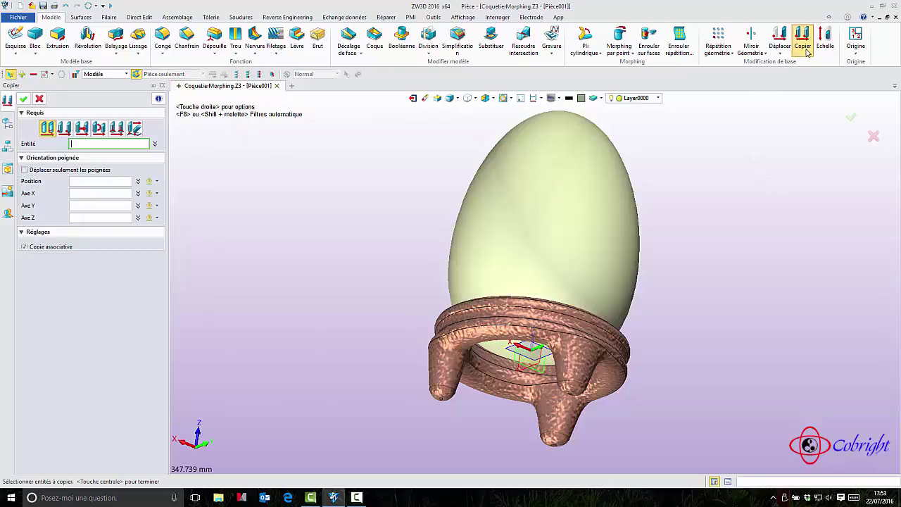
pyautogui.click(126, 73)
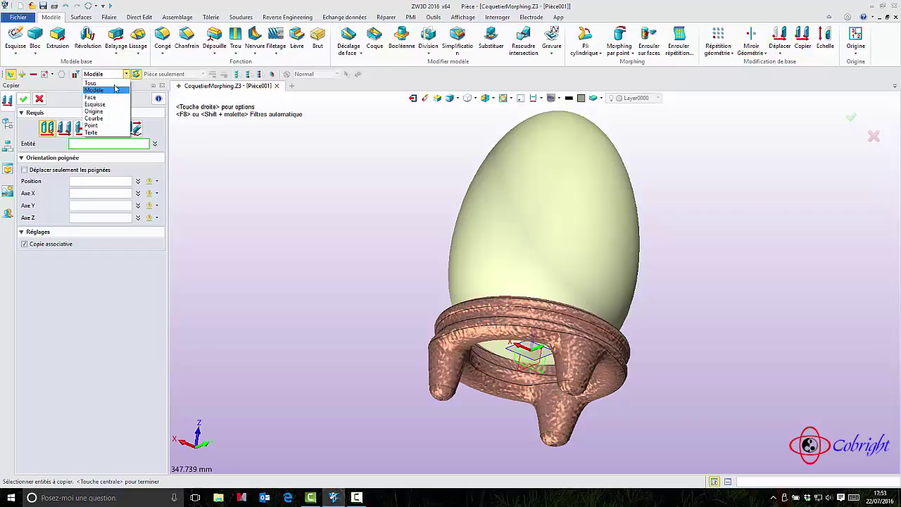
pyautogui.click(106, 112)
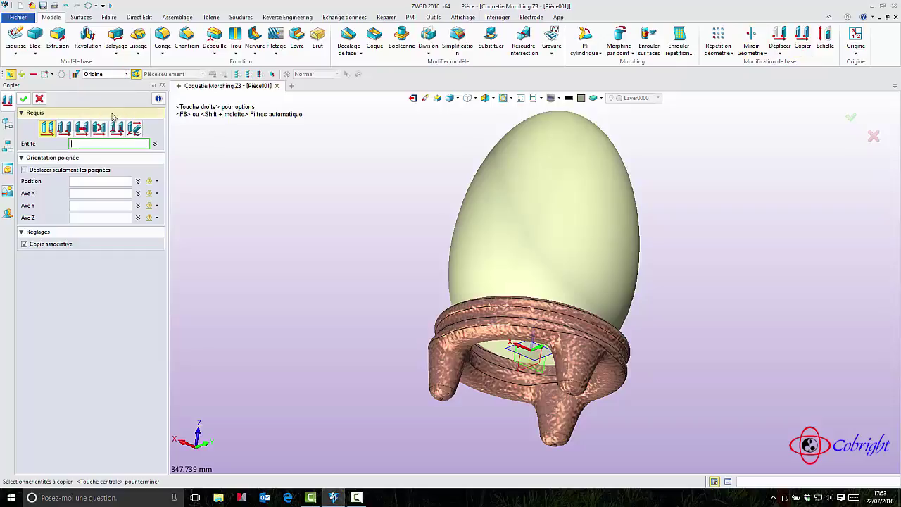
pyautogui.click(525, 375)
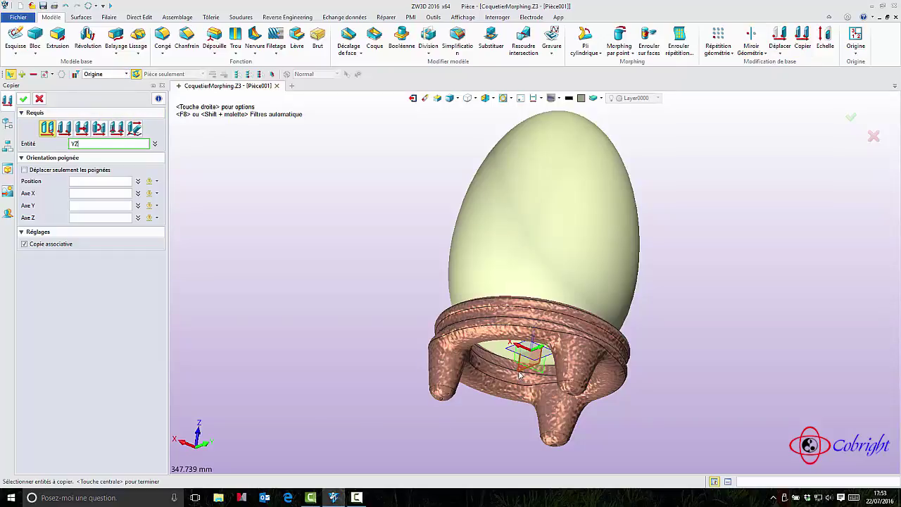
pyautogui.click(519, 373)
pyautogui.moveTo(501, 345); pyautogui.dragTo(341, 291)
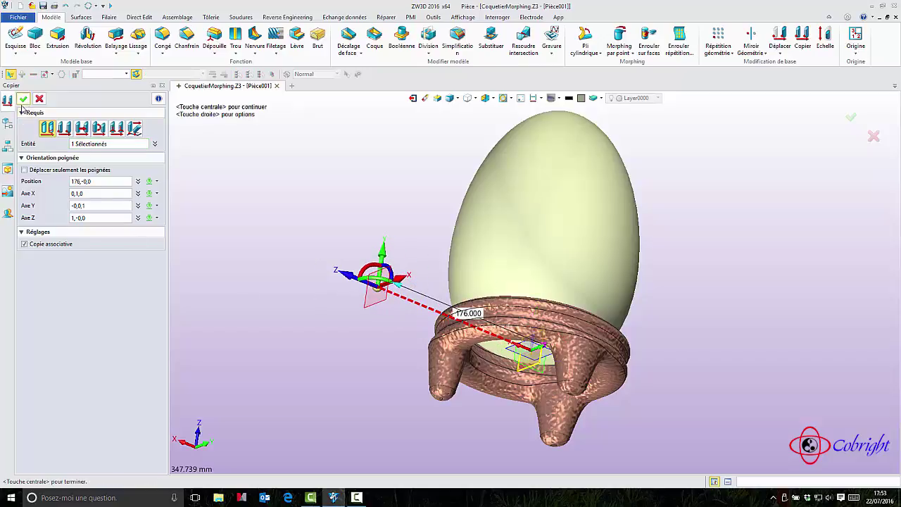
pyautogui.click(23, 99)
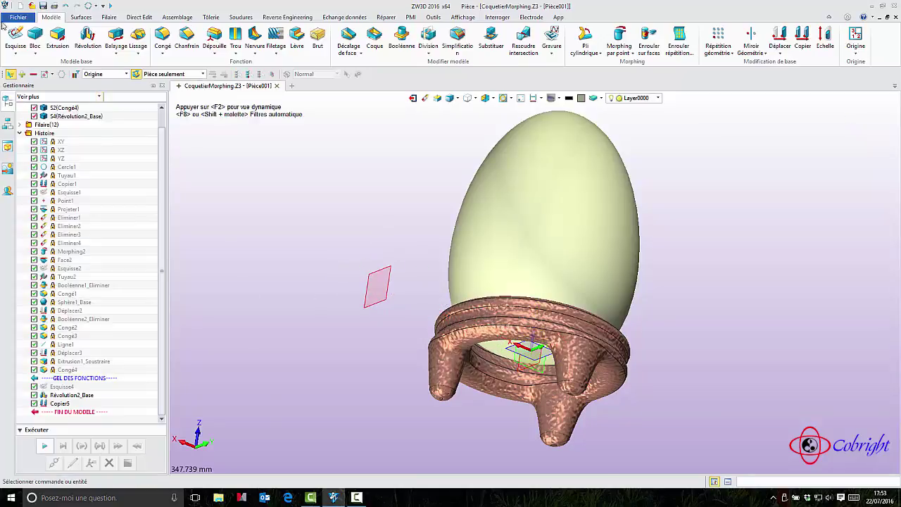
# Create a sketch on the copied YZ plane beside the egg.
pyautogui.click(13, 34)
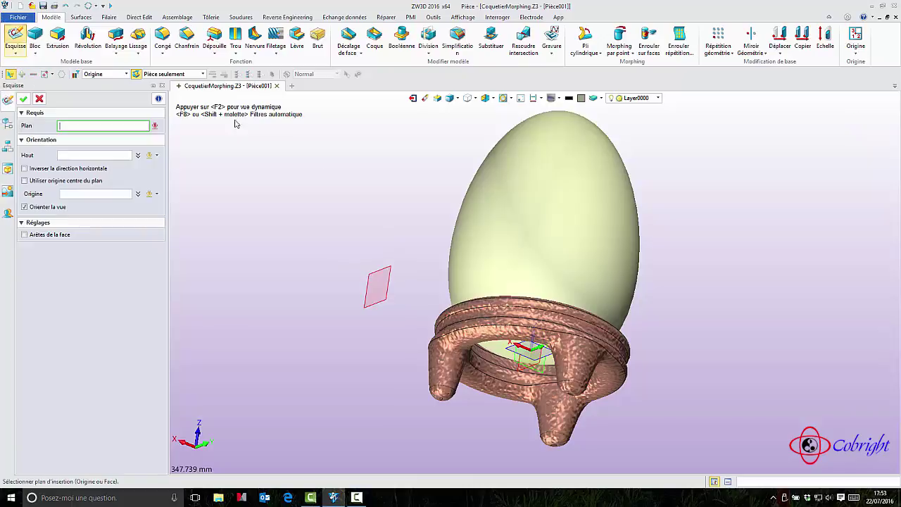
pyautogui.click(376, 278)
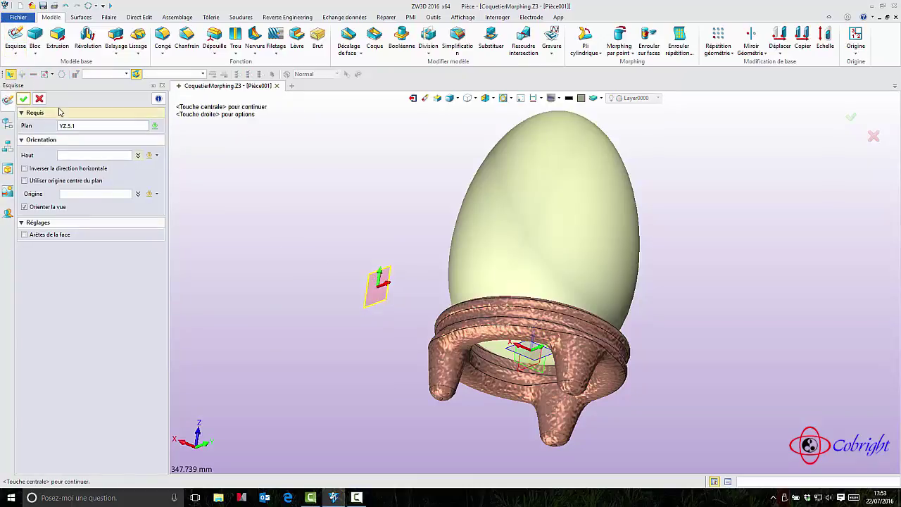
pyautogui.click(24, 99)
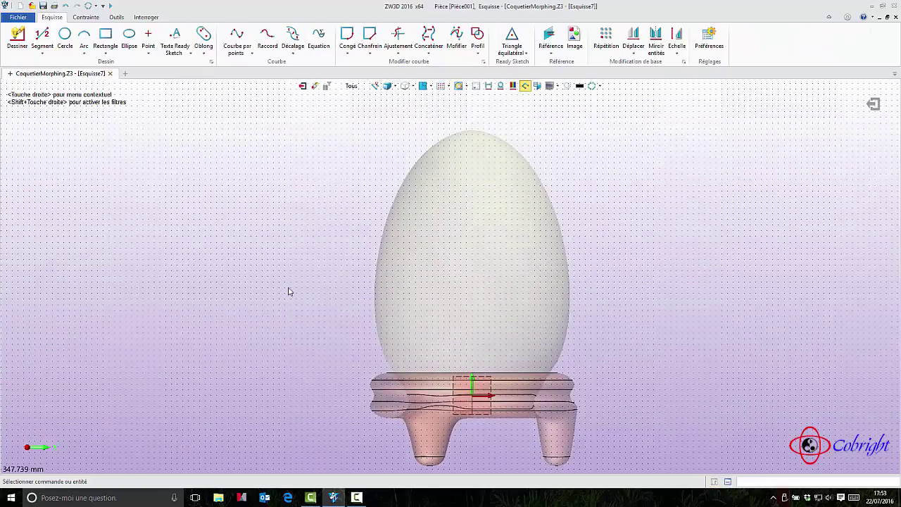
# Draw a centred rectangle 90 mm wide and 10 mm high at 0,117 in front of the egg, and exit the sketch.
pyautogui.click(105, 37)
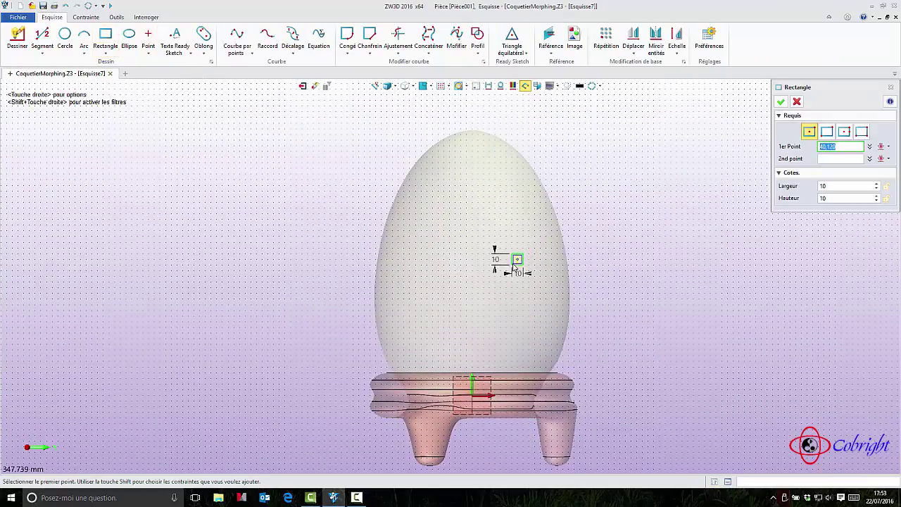
pyautogui.click(473, 262)
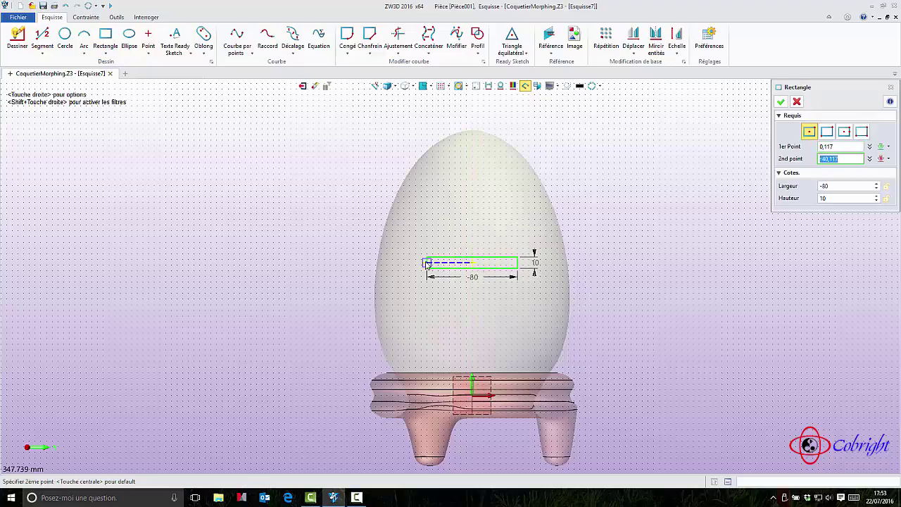
pyautogui.click(421, 263)
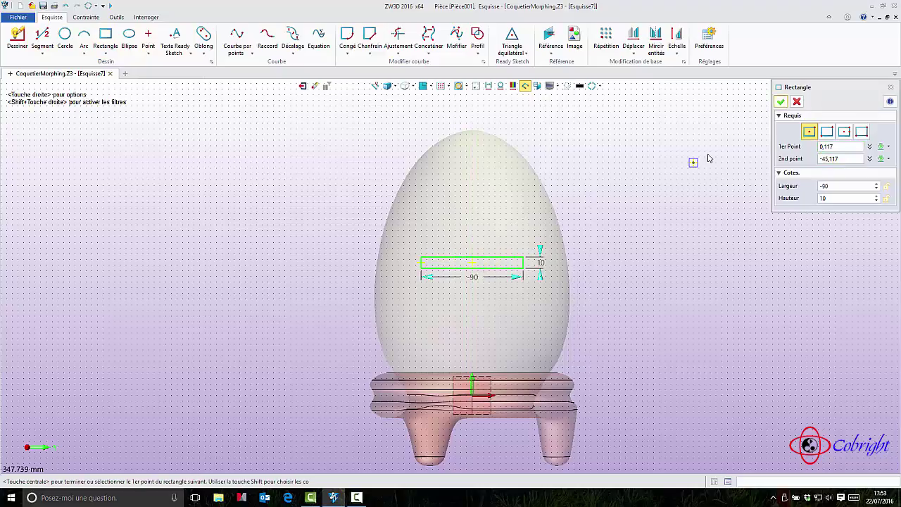
pyautogui.click(780, 101)
pyautogui.click(302, 86)
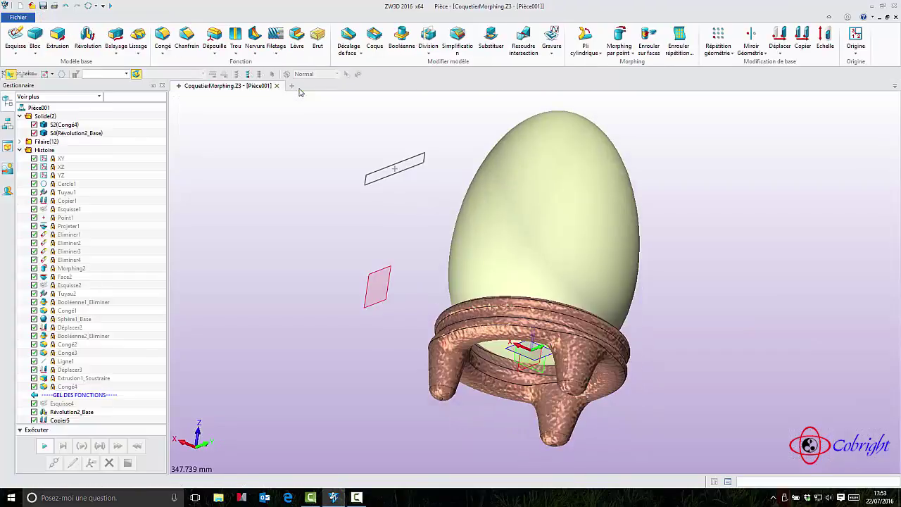
# Extrude the rectangle sketch symmetrically with an end value of 10 mm to form a bar beside the egg.
pyautogui.moveTo(281, 202)
pyautogui.mouseDown(button='middle')
pyautogui.moveTo(272, 218)
pyautogui.moveTo(253, 217)
pyautogui.moveTo(253, 208)
pyautogui.moveTo(276, 213)
pyautogui.mouseUp(button='middle')
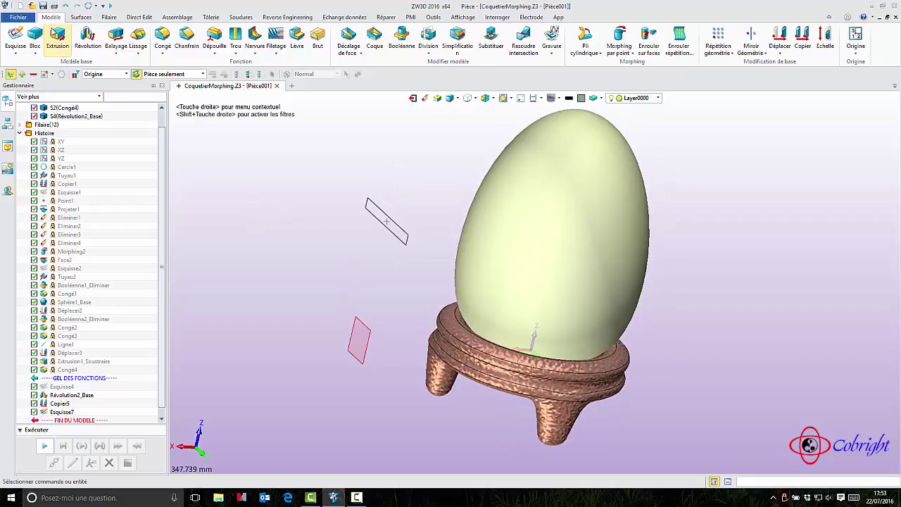
pyautogui.click(57, 36)
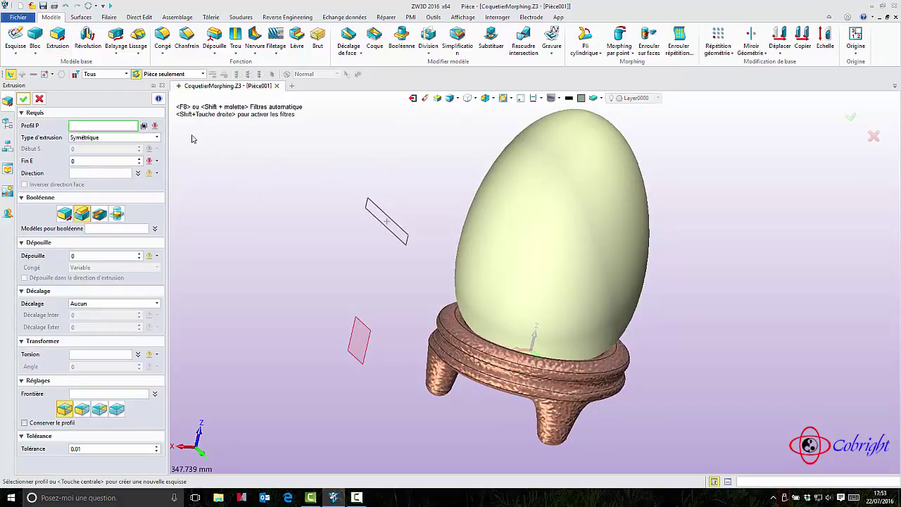
pyautogui.click(367, 201)
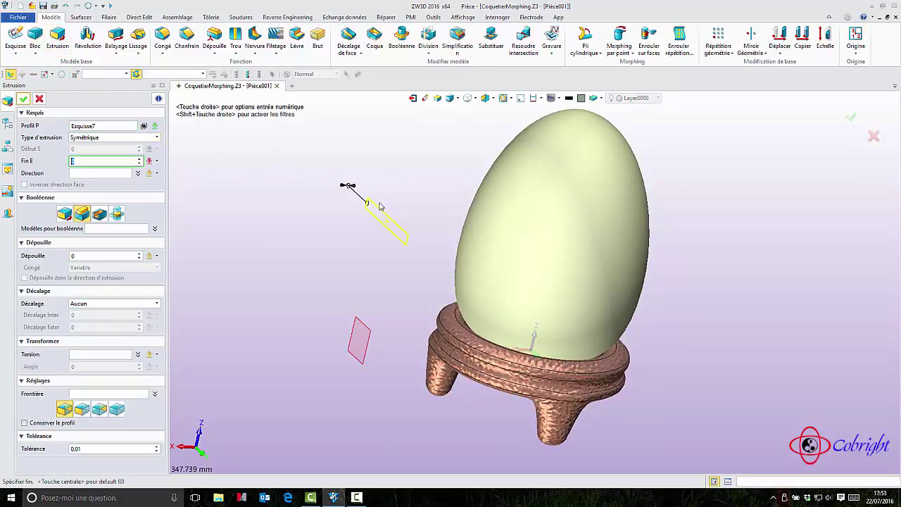
pyautogui.write('10')
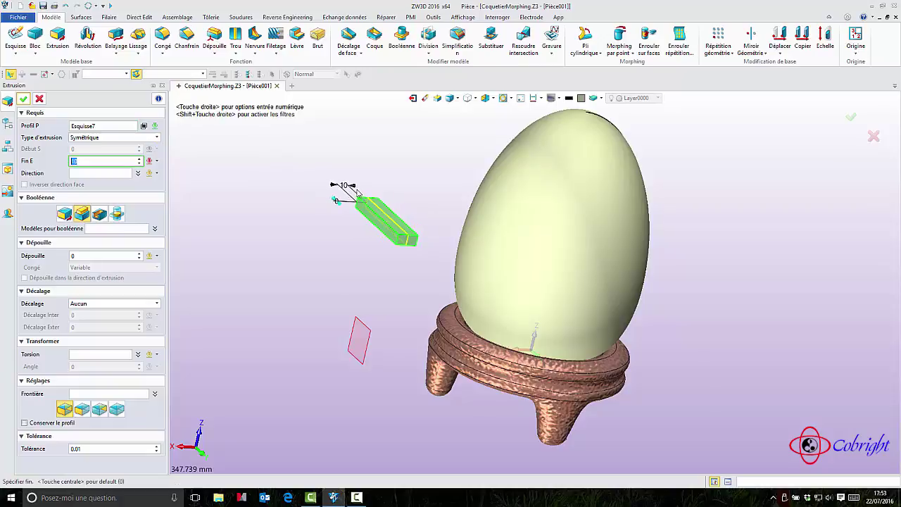
pyautogui.press('Return')
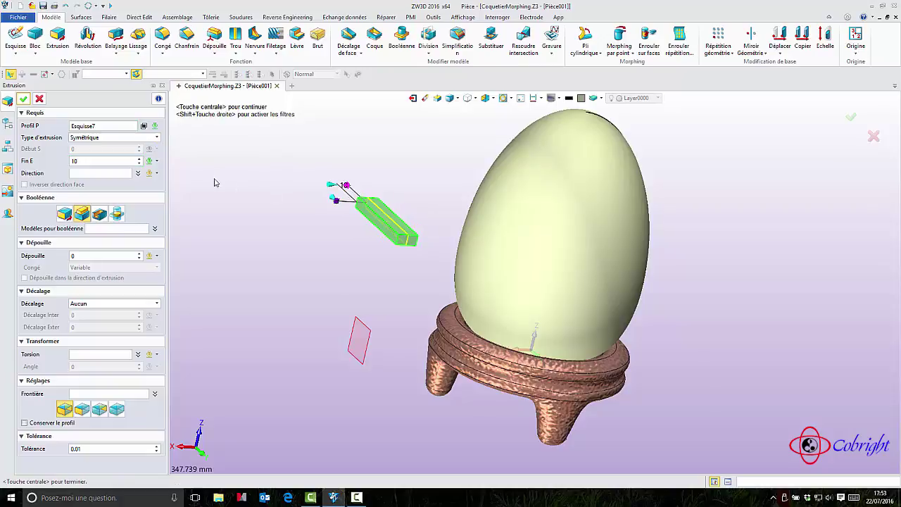
pyautogui.click(23, 100)
# Create a datum plane with YZ orientation on the bar's long edge facing the egg.
pyautogui.moveTo(264, 227)
pyautogui.mouseDown(button='middle')
pyautogui.moveTo(255, 211)
pyautogui.moveTo(282, 237)
pyautogui.moveTo(278, 255)
pyautogui.moveTo(321, 244)
pyautogui.moveTo(227, 241)
pyautogui.moveTo(249, 232)
pyautogui.moveTo(219, 227)
pyautogui.moveTo(227, 231)
pyautogui.mouseUp(button='middle')
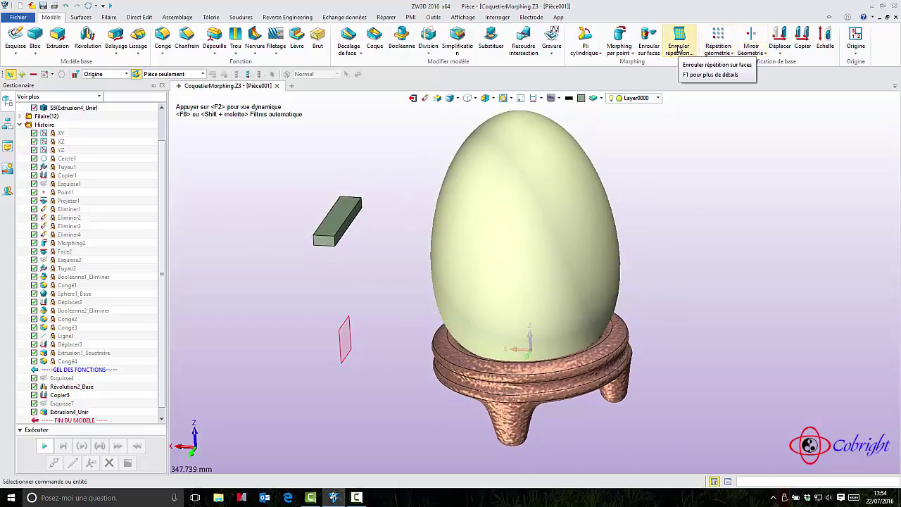
pyautogui.click(854, 38)
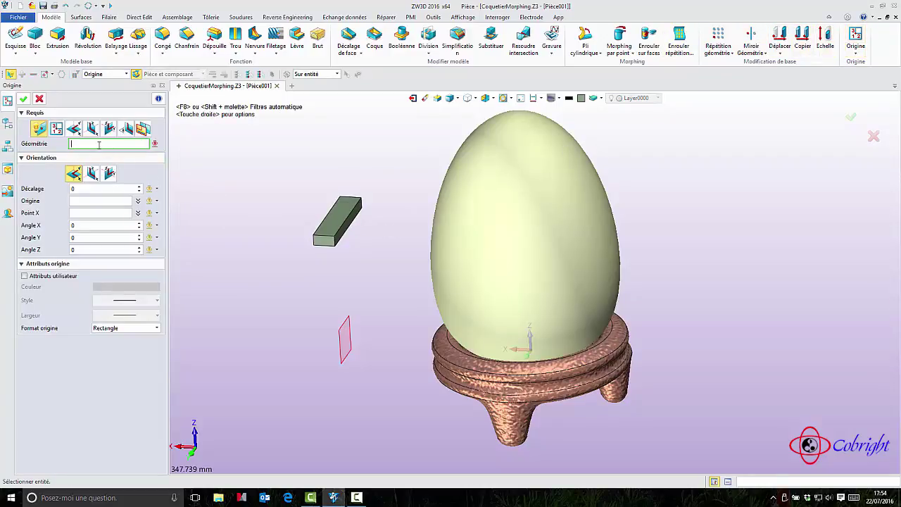
pyautogui.click(127, 74)
pyautogui.click(95, 83)
pyautogui.click(354, 223)
pyautogui.click(92, 174)
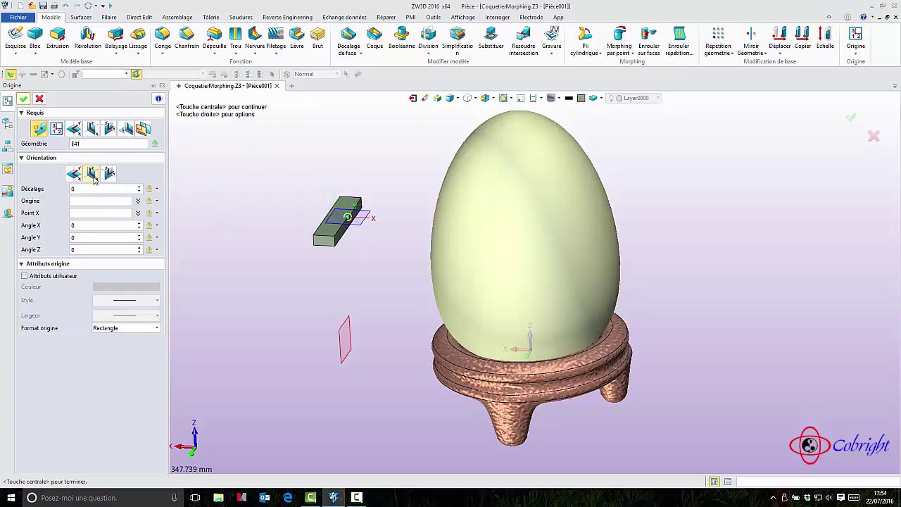
pyautogui.click(109, 173)
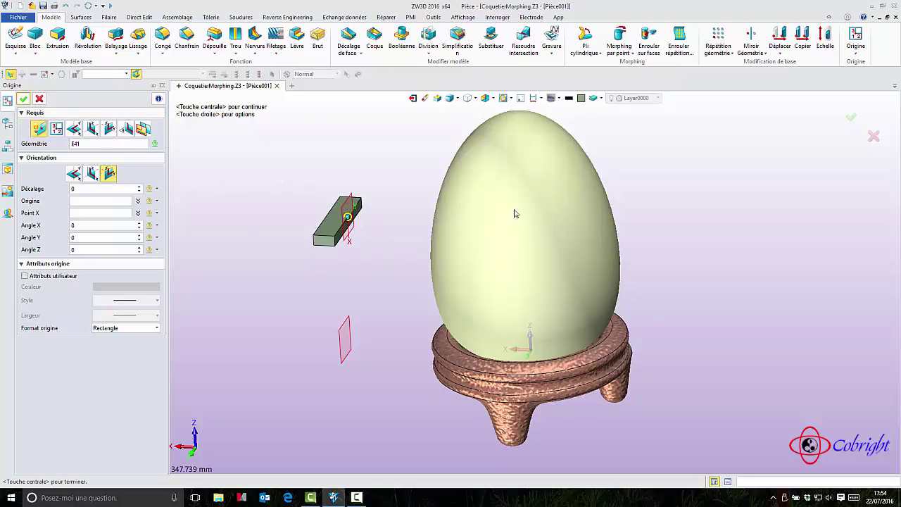
pyautogui.click(24, 99)
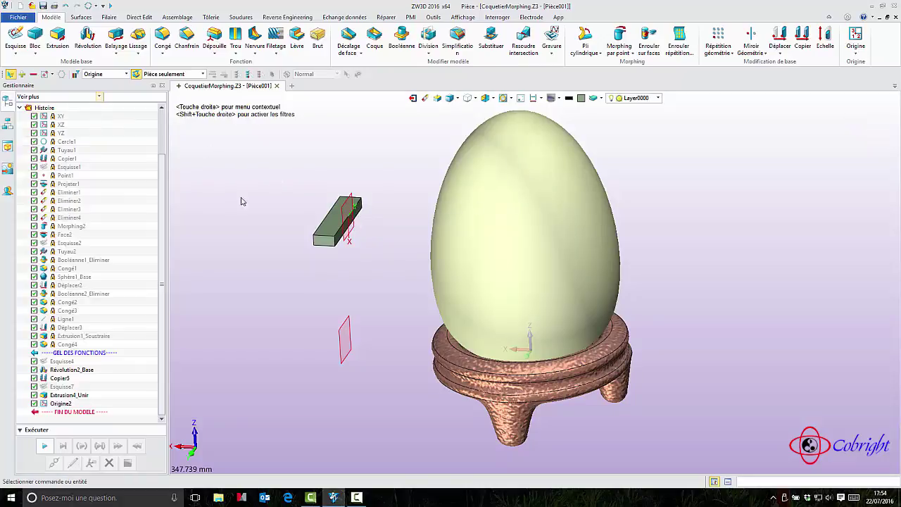
# Start wrapping the bar onto the egg's face with Enrouler sur faces, using the new datum plane as origin.
pyautogui.moveTo(242, 202); pyautogui.dragTo(287, 223, button='middle')
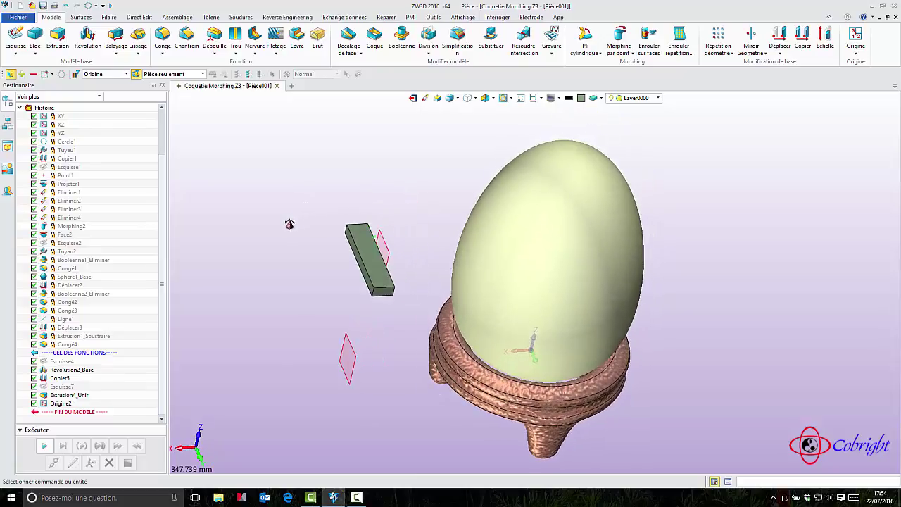
pyautogui.click(645, 36)
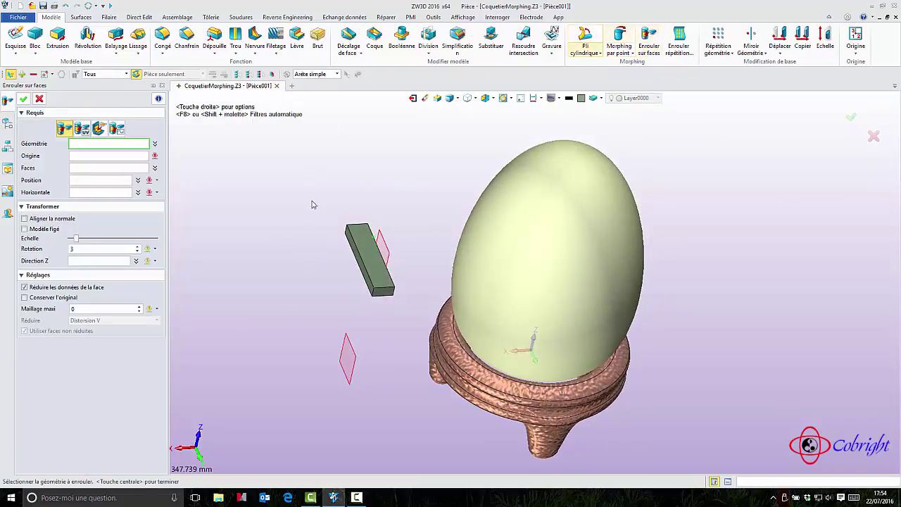
pyautogui.click(370, 239)
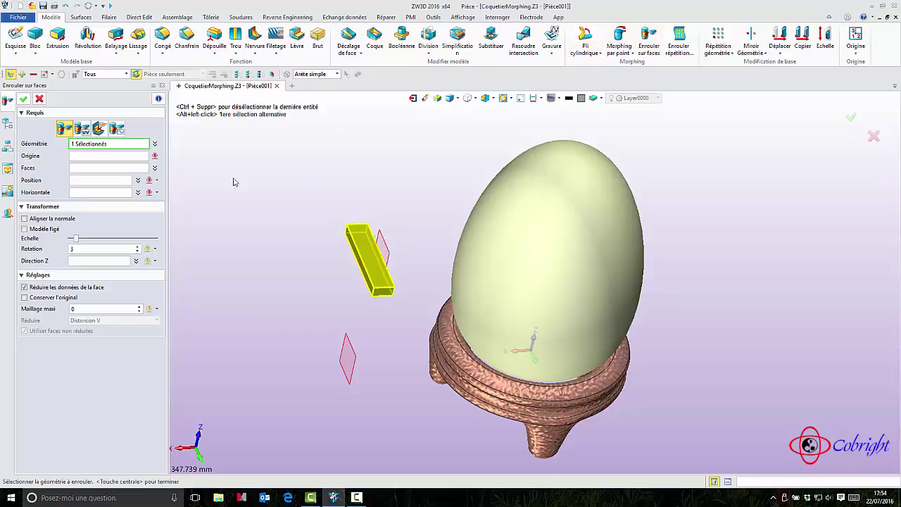
pyautogui.click(134, 156)
pyautogui.click(384, 240)
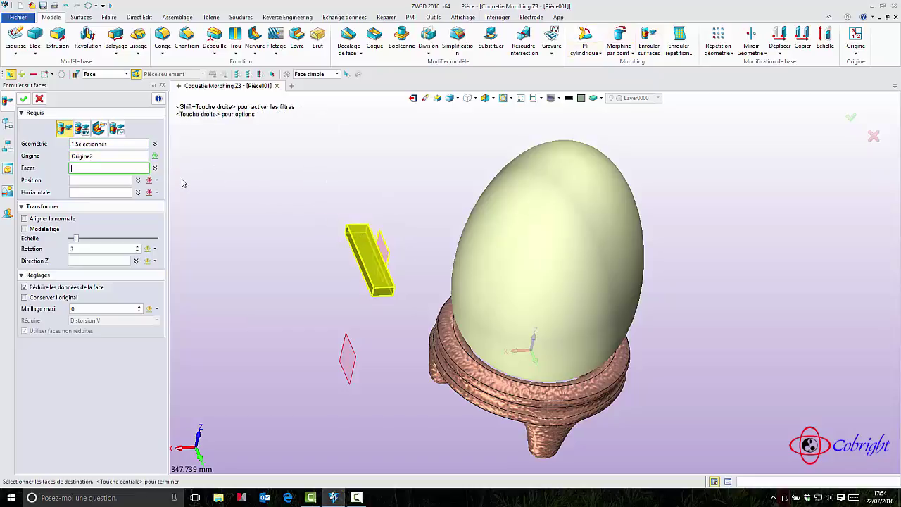
pyautogui.click(504, 223)
# Place the wrap position on the side of the egg facing the bar, at about 84, -7, 111.
pyautogui.click(105, 181)
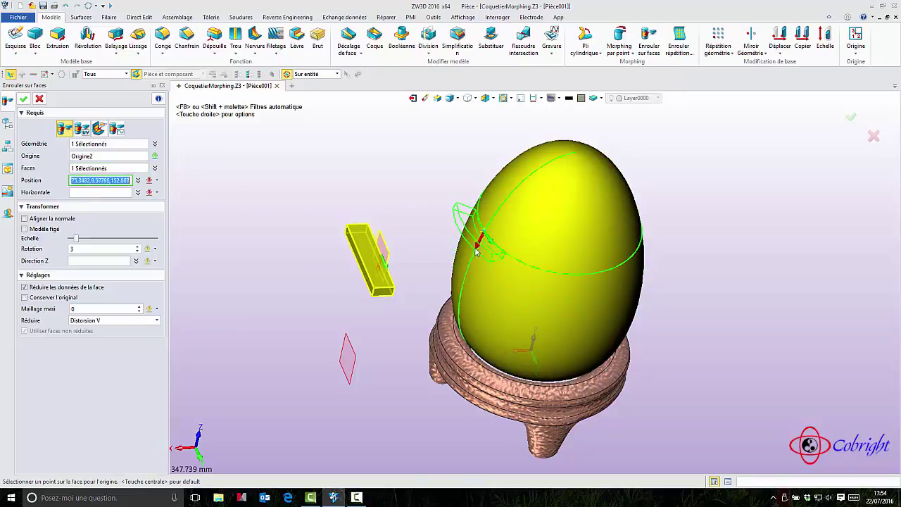
pyautogui.click(485, 250)
pyautogui.moveTo(485, 249); pyautogui.dragTo(504, 258, button='middle')
pyautogui.moveTo(513, 263); pyautogui.dragTo(523, 276)
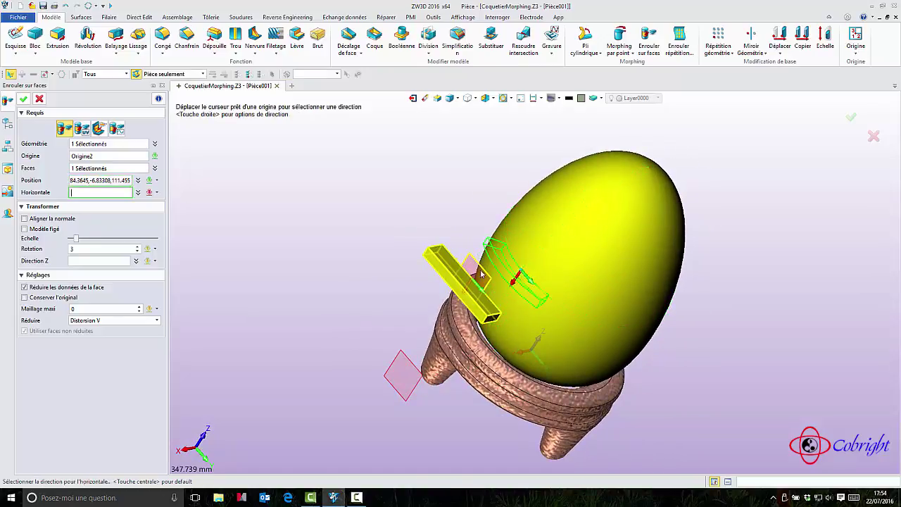
# Set the wrap's horizontal direction to the Z axis (0,0,1).
pyautogui.moveTo(373, 268); pyautogui.dragTo(337, 256, button='middle')
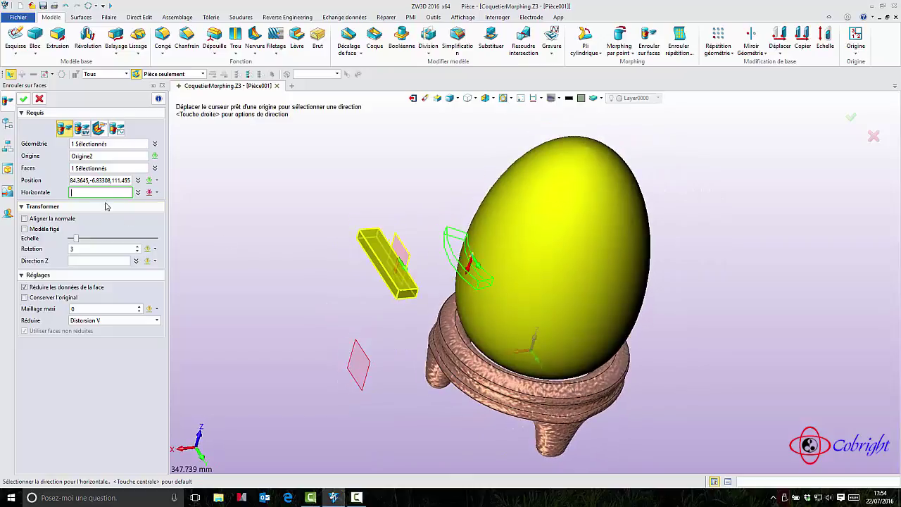
pyautogui.moveTo(255, 273); pyautogui.dragTo(247, 253, button='middle')
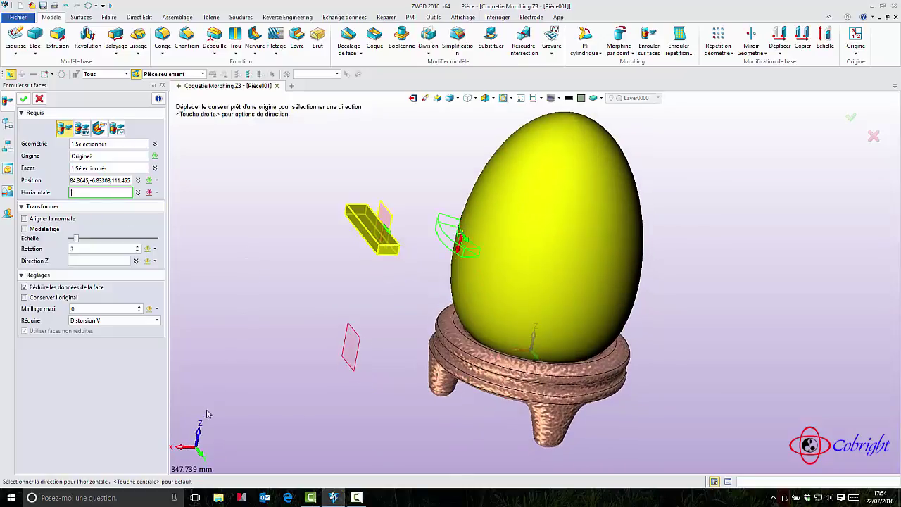
pyautogui.click(197, 442)
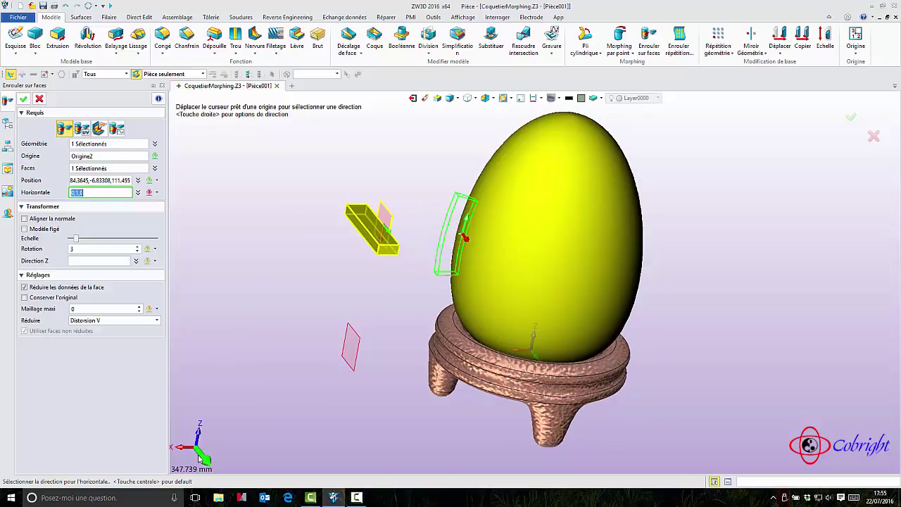
pyautogui.click(203, 435)
pyautogui.moveTo(267, 348); pyautogui.dragTo(285, 369, button='middle')
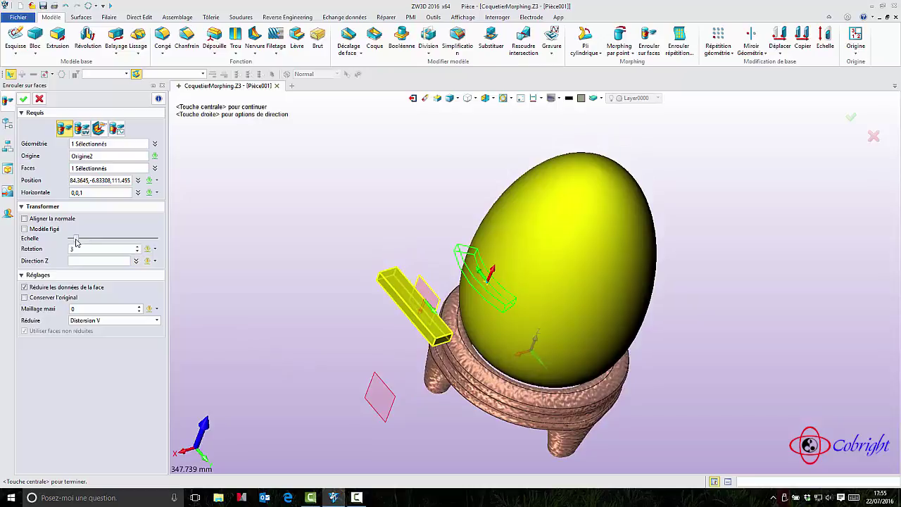
# Try a wrap scale of -25, set it to -47, and apply the wrap of the bar onto the egg.
pyautogui.moveTo(74, 242); pyautogui.dragTo(91, 261)
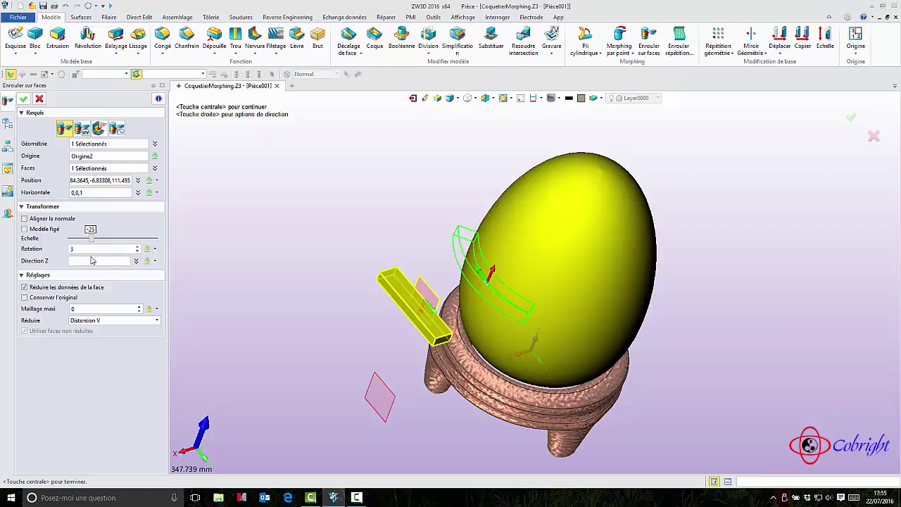
pyautogui.moveTo(239, 229); pyautogui.dragTo(232, 204, button='middle')
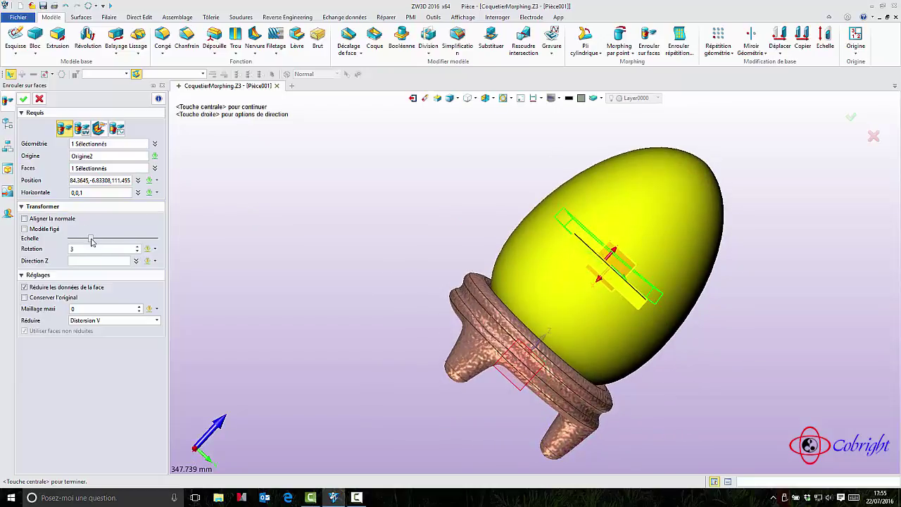
pyautogui.moveTo(88, 241); pyautogui.dragTo(74, 239)
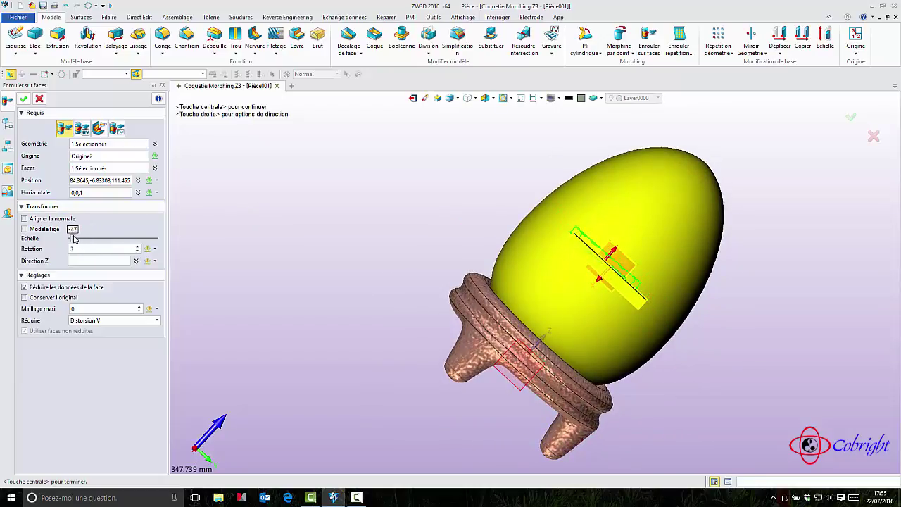
pyautogui.moveTo(211, 224)
pyautogui.mouseDown(button='middle')
pyautogui.moveTo(192, 195)
pyautogui.moveTo(199, 217)
pyautogui.mouseUp(button='middle')
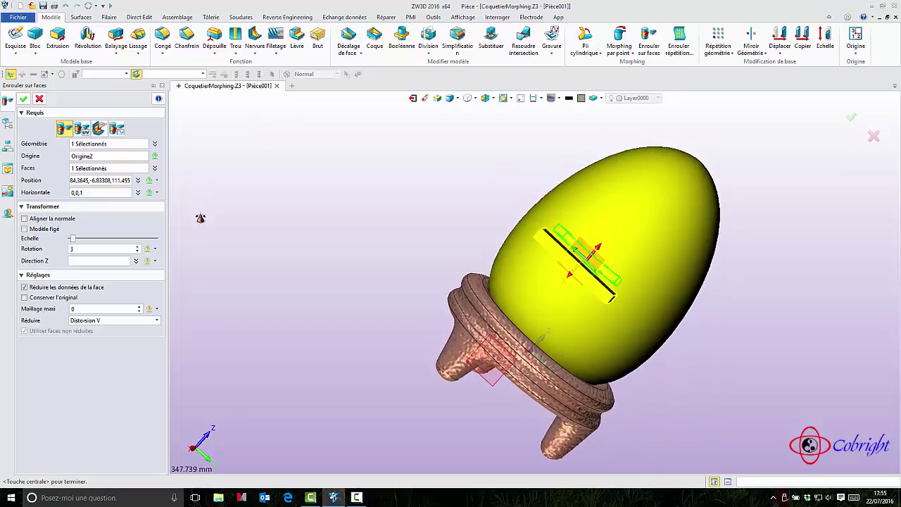
pyautogui.click(24, 102)
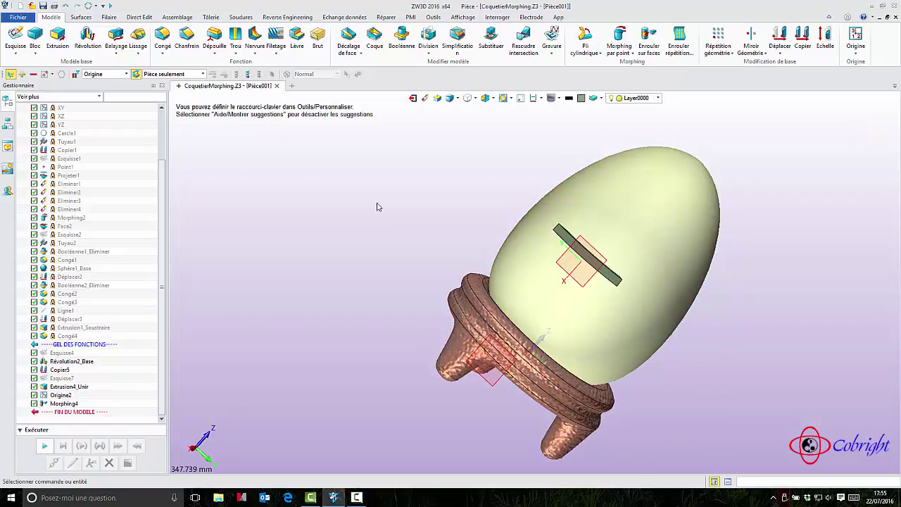
# Roll the model history back to just after the bar's extrusion, before the wrap and its datum plane.
pyautogui.moveTo(376, 203); pyautogui.dragTo(302, 185, button='middle')
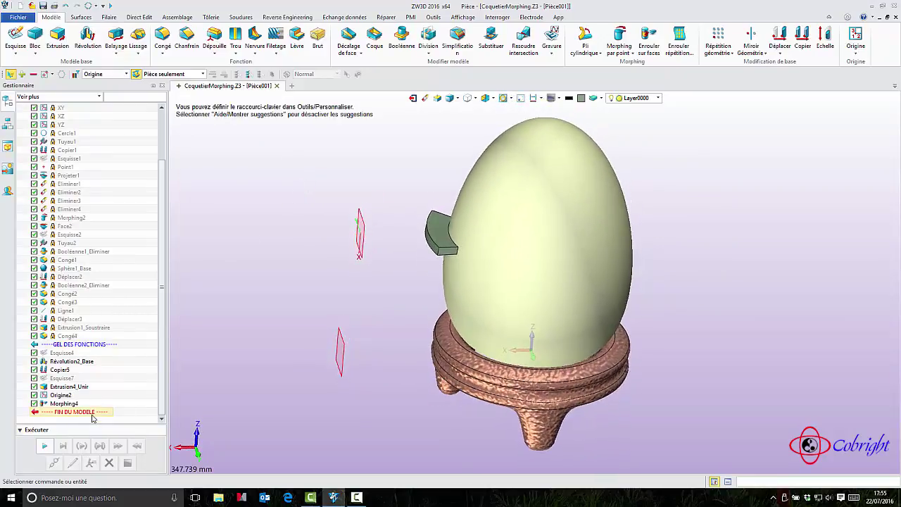
pyautogui.moveTo(91, 411); pyautogui.dragTo(97, 391)
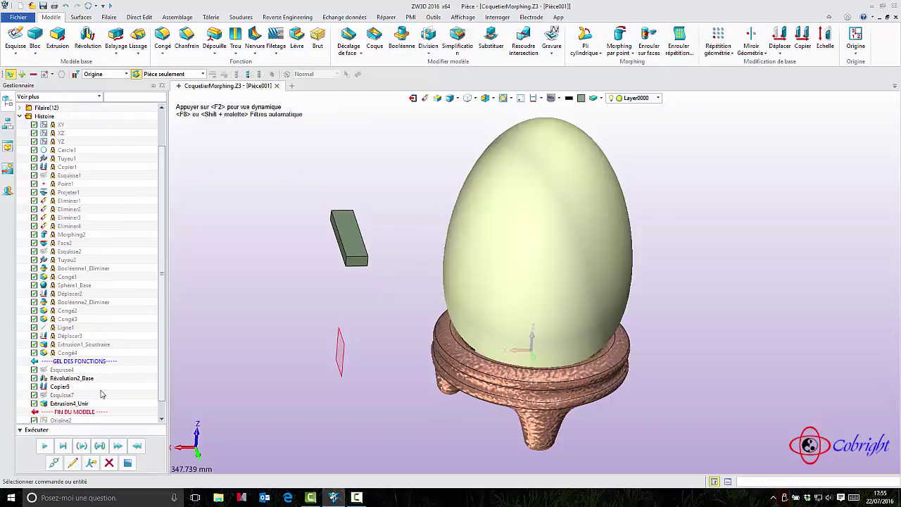
pyautogui.moveTo(257, 351); pyautogui.dragTo(274, 364, button='middle')
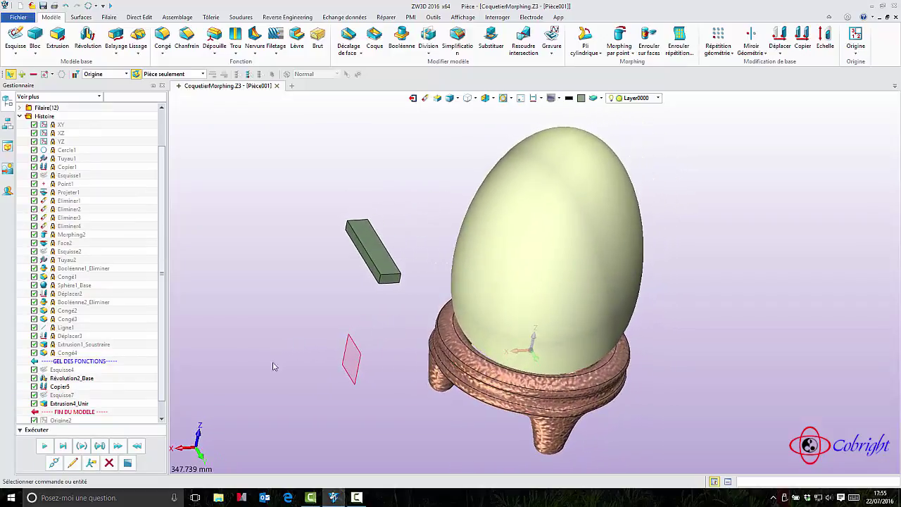
# Start a linear geometry pattern of the bar along the Z axis (0,0,1).
pyautogui.click(717, 36)
pyautogui.click(372, 260)
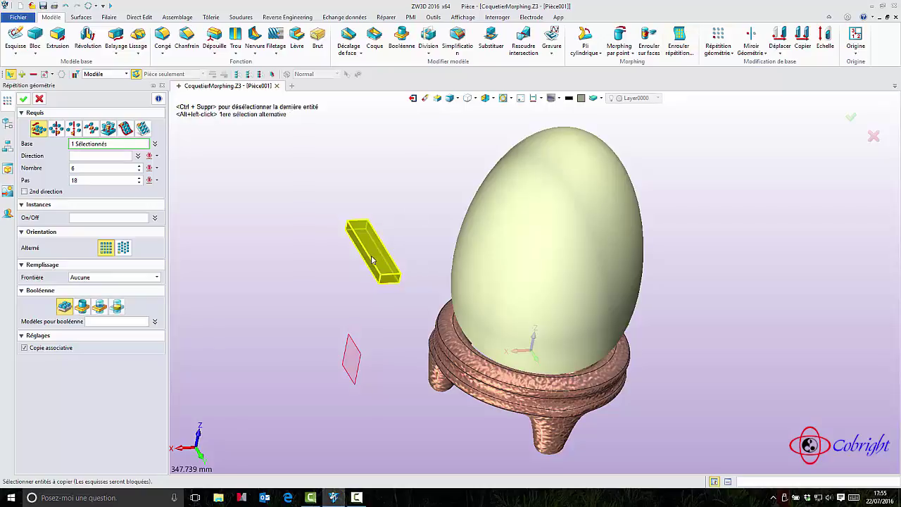
pyautogui.click(85, 159)
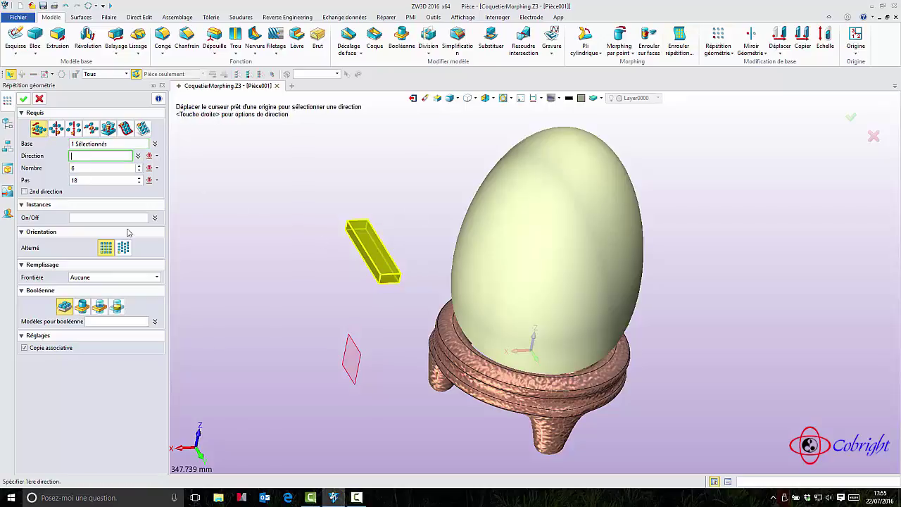
pyautogui.click(200, 431)
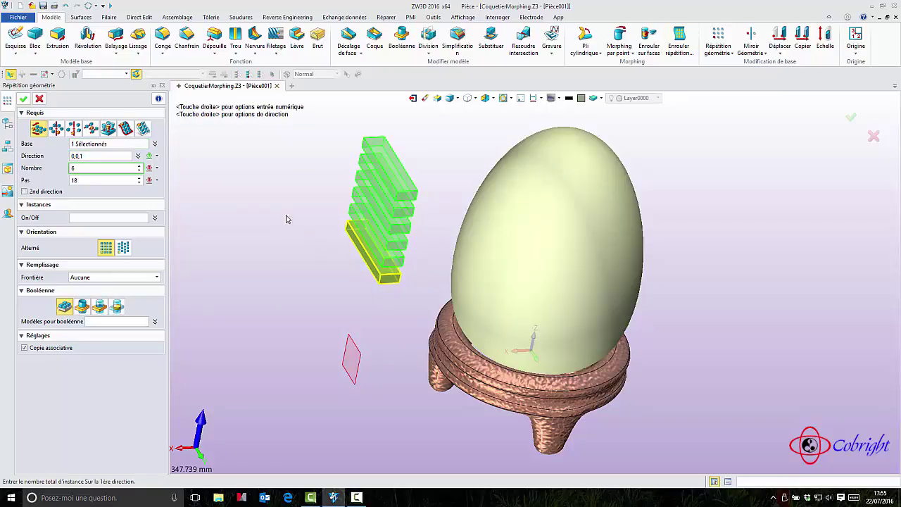
# Try 5 instances, set the pattern count to 4 with a spacing of 18, and create the stacked bars.
pyautogui.scroll(-1, 283, 216)
pyautogui.write('6')
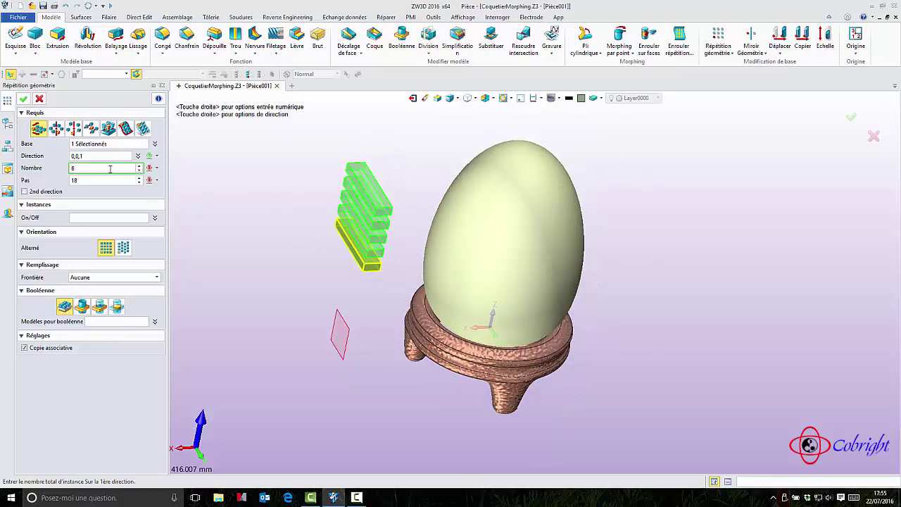
pyautogui.moveTo(315, 221); pyautogui.dragTo(359, 207, button='middle')
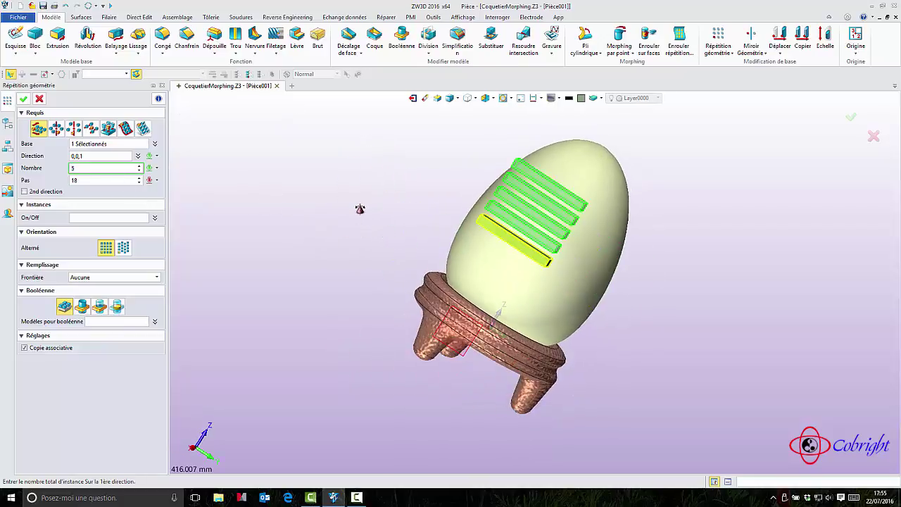
pyautogui.write('5')
pyautogui.scroll(-1, 109, 169)
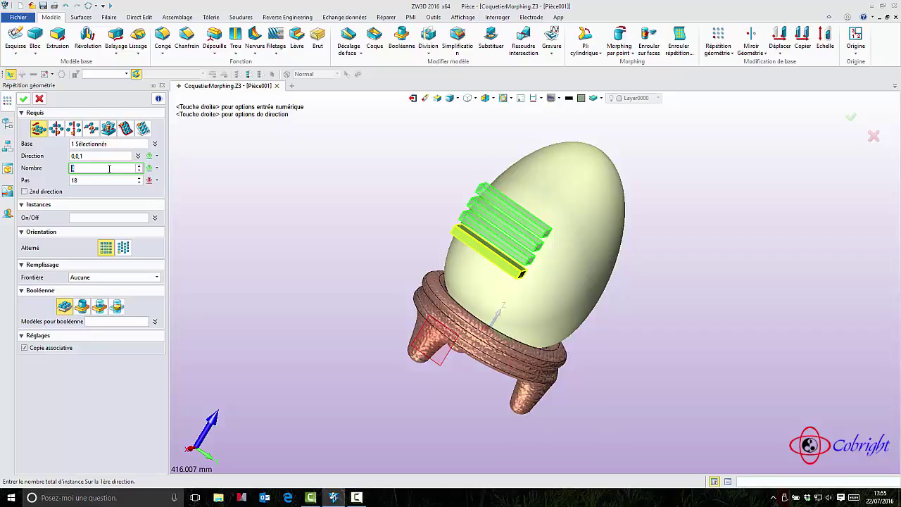
pyautogui.click(27, 100)
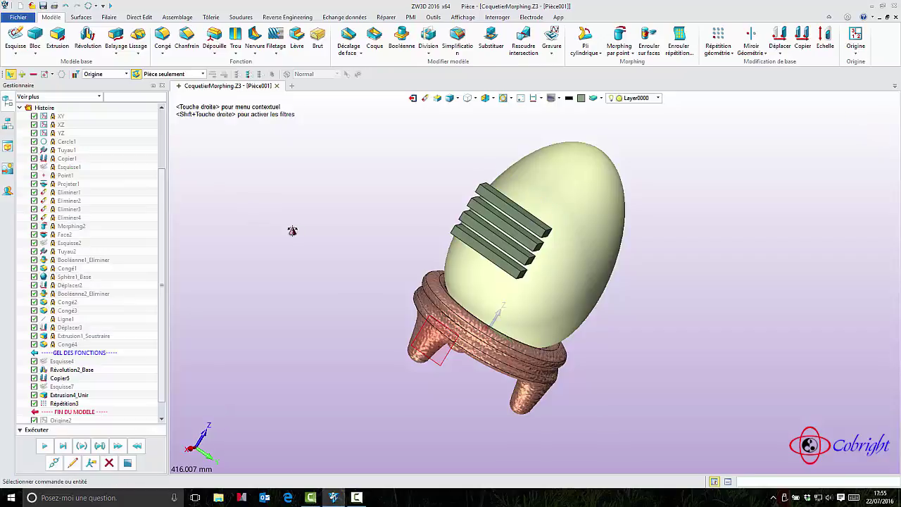
# Create a datum plane at the midpoint of a long edge in the middle of the bar stack, using the YZ orientation.
pyautogui.moveTo(292, 225); pyautogui.dragTo(207, 212, button='middle')
pyautogui.scroll(2, 234, 193)
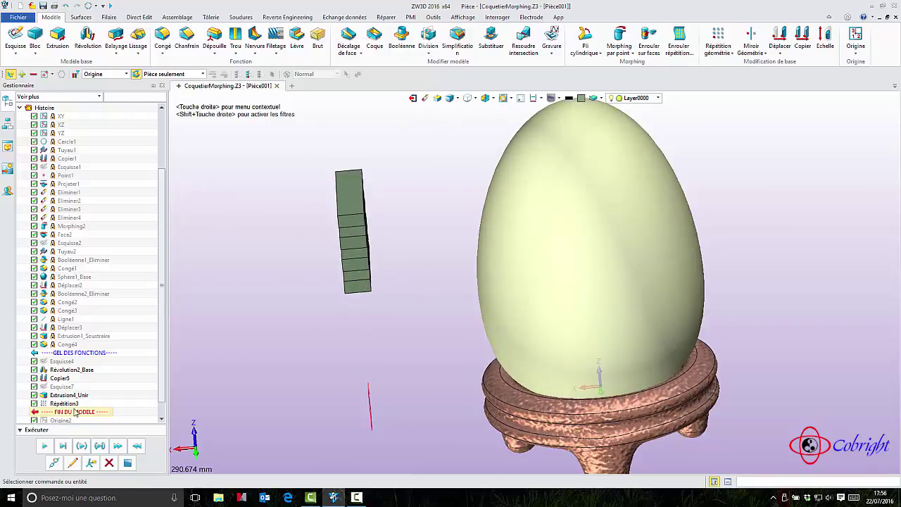
pyautogui.moveTo(229, 368)
pyautogui.mouseDown(button='middle')
pyautogui.moveTo(201, 371)
pyautogui.moveTo(213, 366)
pyautogui.mouseUp(button='middle')
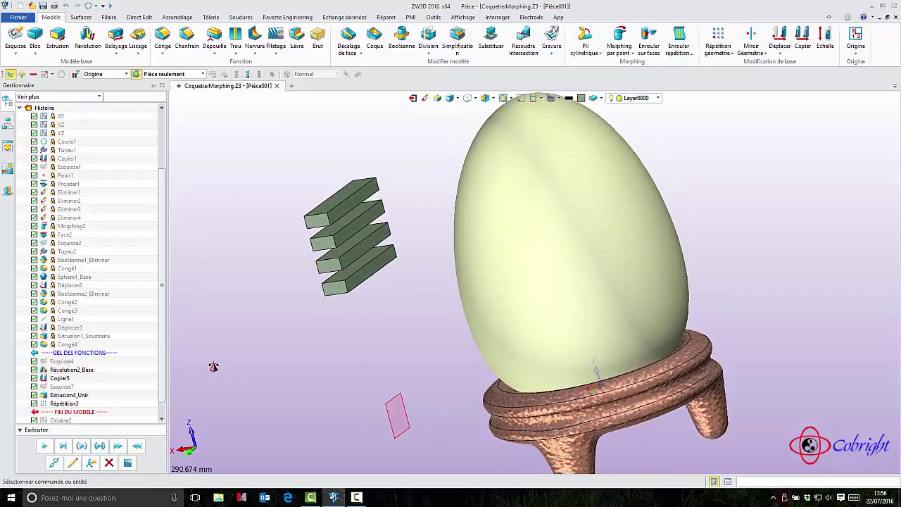
pyautogui.click(855, 38)
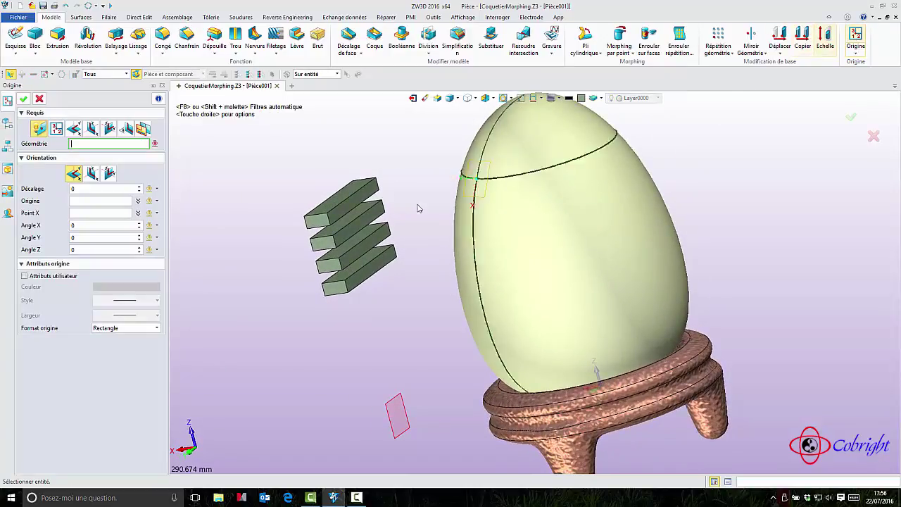
pyautogui.click(360, 231)
pyautogui.click(366, 249)
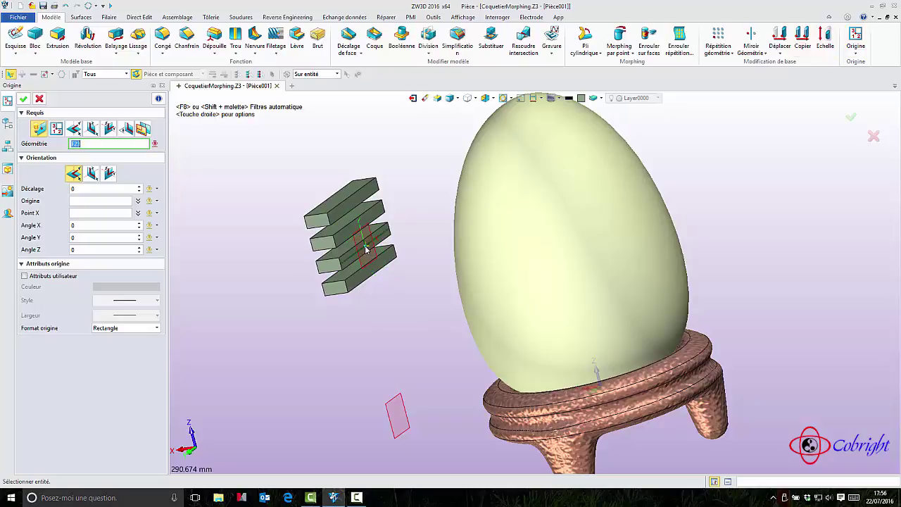
pyautogui.click(357, 219)
pyautogui.click(357, 219)
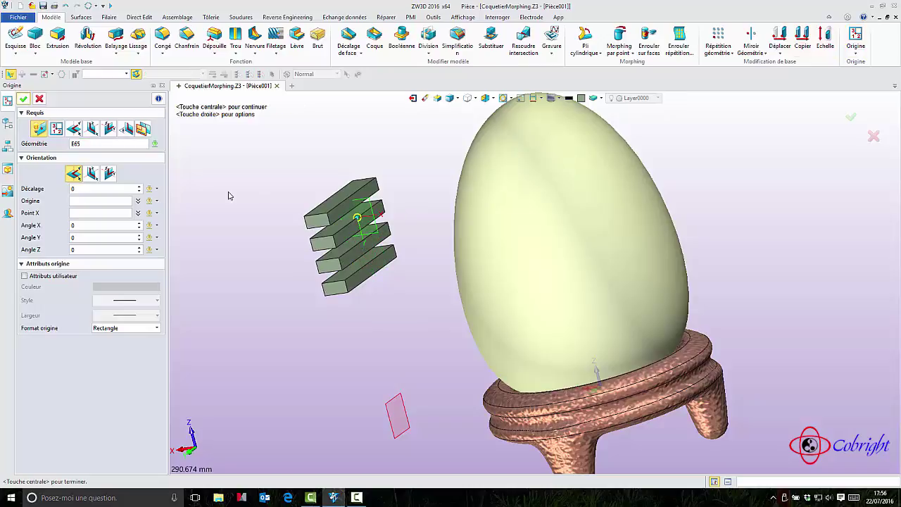
pyautogui.click(107, 174)
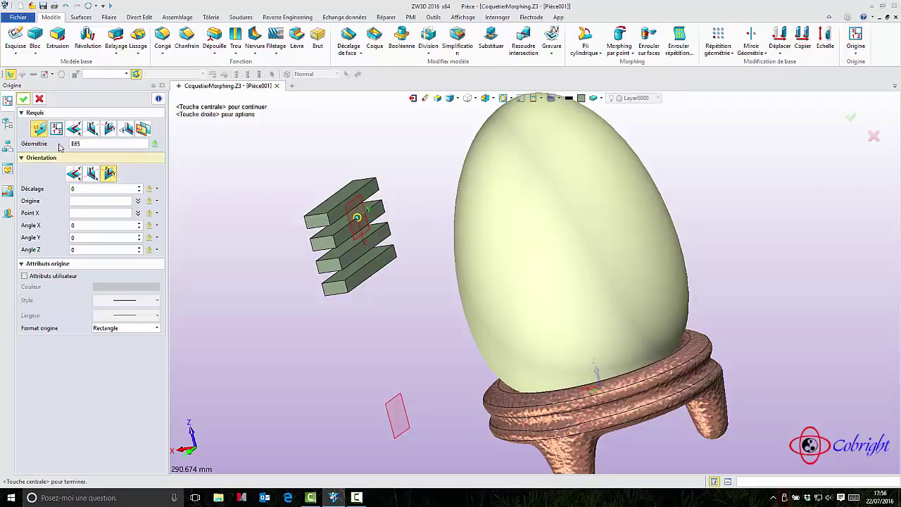
pyautogui.click(23, 99)
# Start a wrap onto faces with the four bars as geometry, the new datum plane as origin, and the egg surface as target.
pyautogui.moveTo(214, 180); pyautogui.dragTo(282, 163, button='middle')
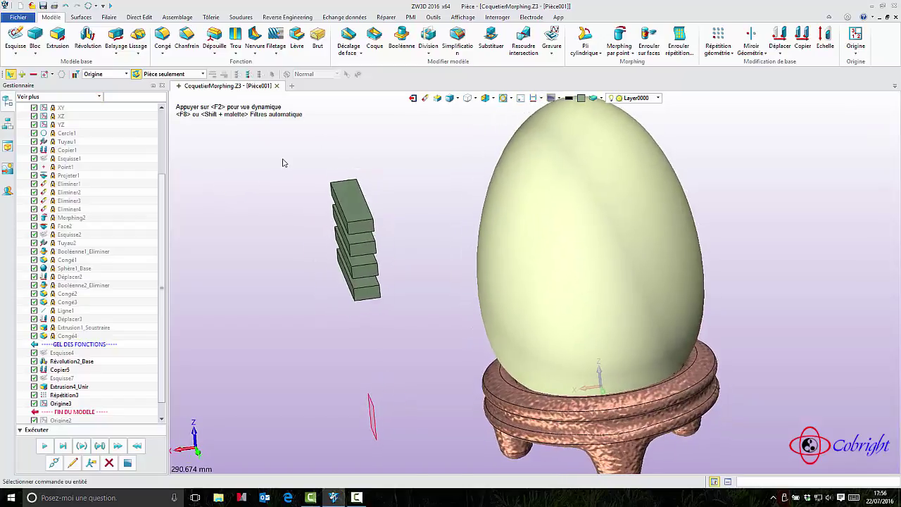
pyautogui.click(639, 31)
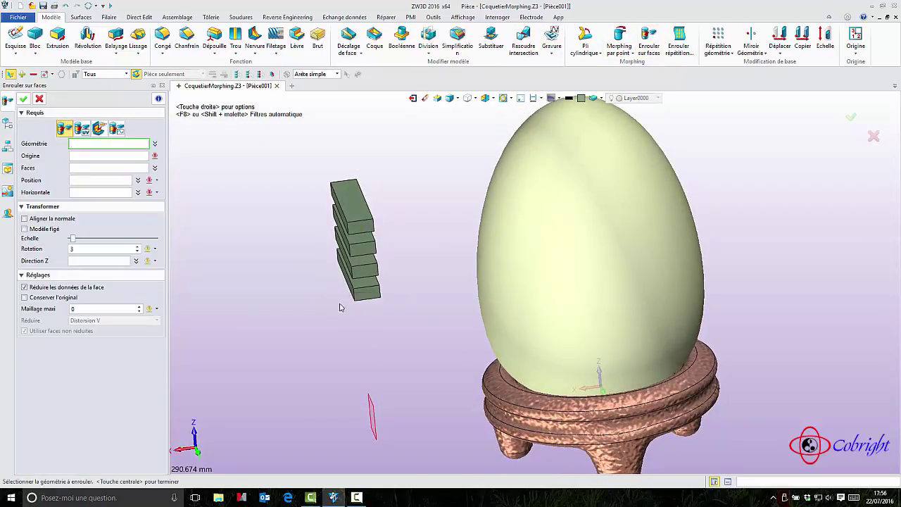
pyautogui.moveTo(339, 322); pyautogui.dragTo(394, 316, button='middle')
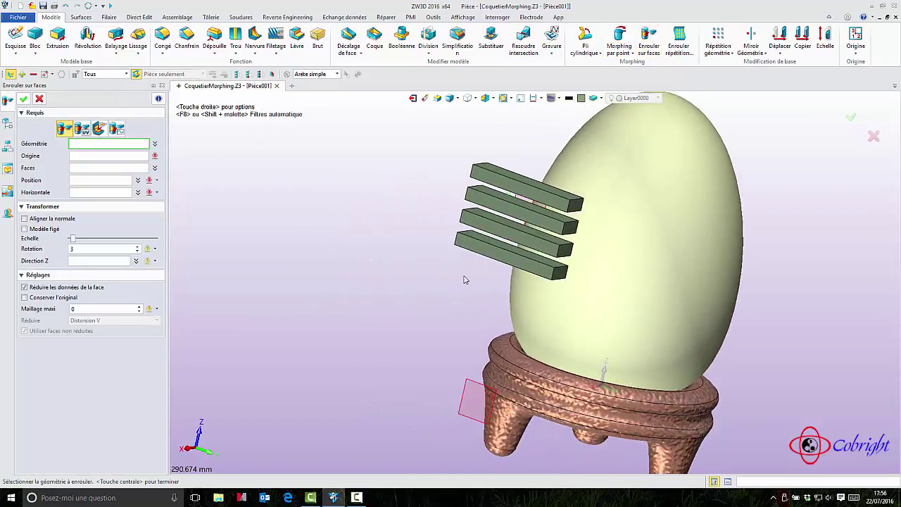
pyautogui.click(475, 165)
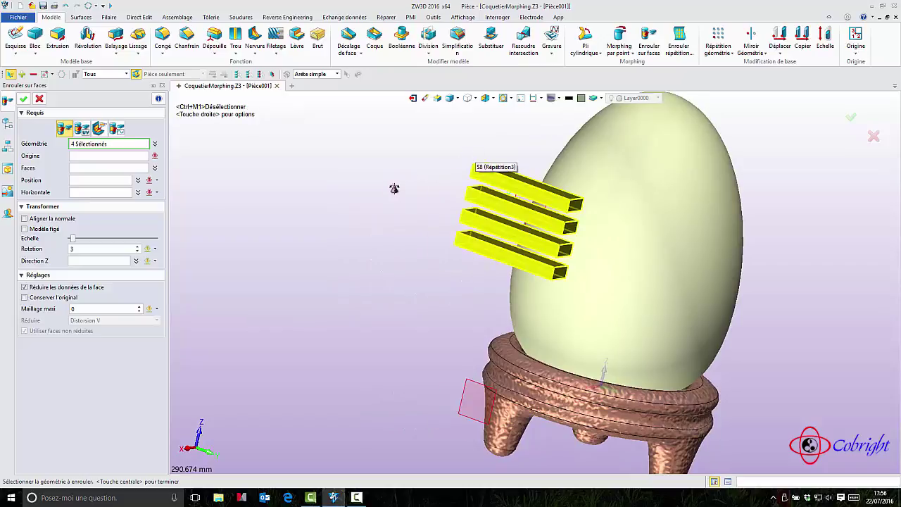
pyautogui.moveTo(397, 189); pyautogui.dragTo(278, 200, button='middle')
pyautogui.click(104, 158)
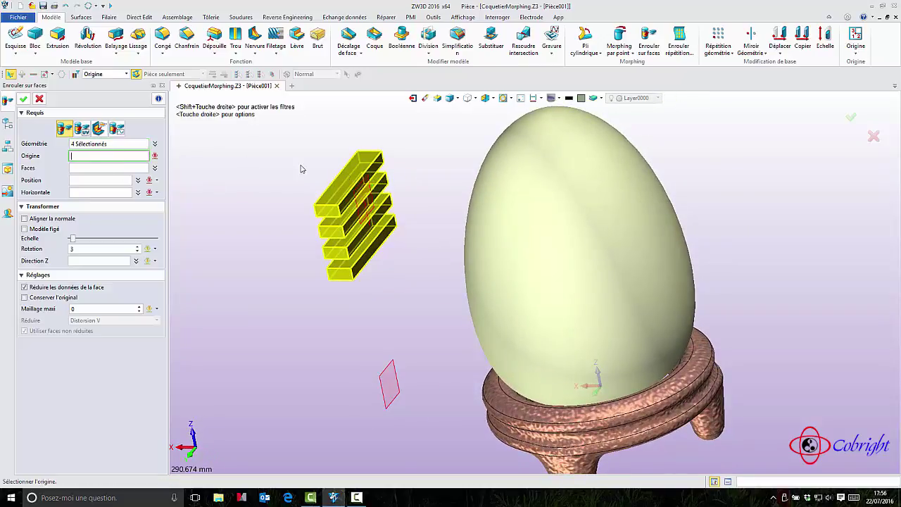
pyautogui.click(362, 190)
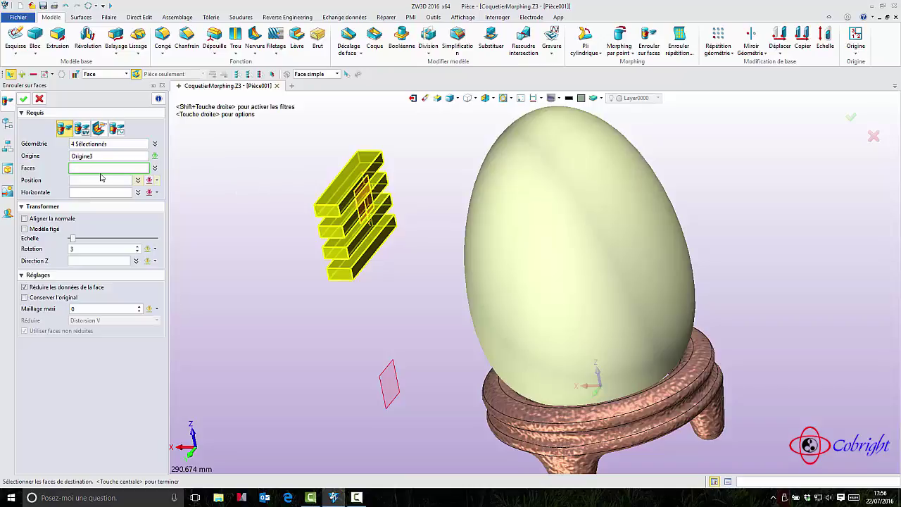
pyautogui.click(482, 217)
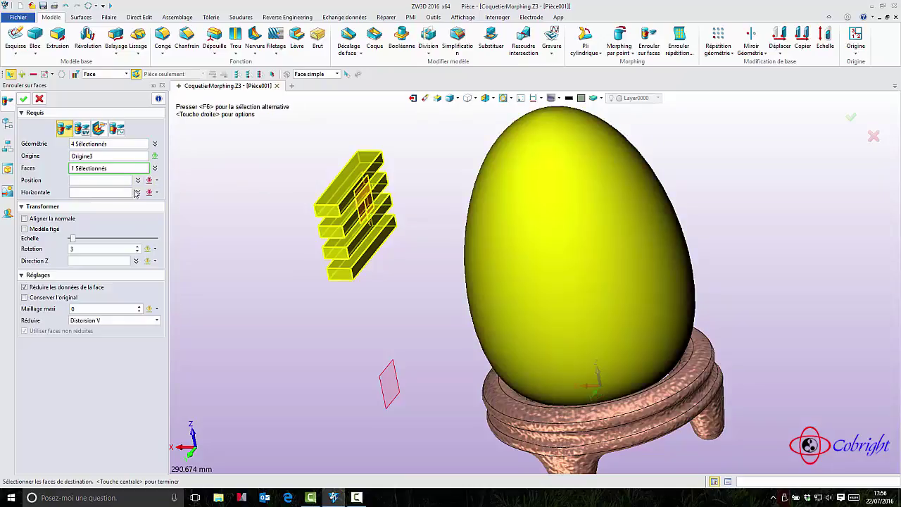
# Place the wrap position on the egg's side facing the bars, at about 68, -10, 173, checking from the standard views.
pyautogui.moveTo(291, 302); pyautogui.dragTo(545, 217, button='right')
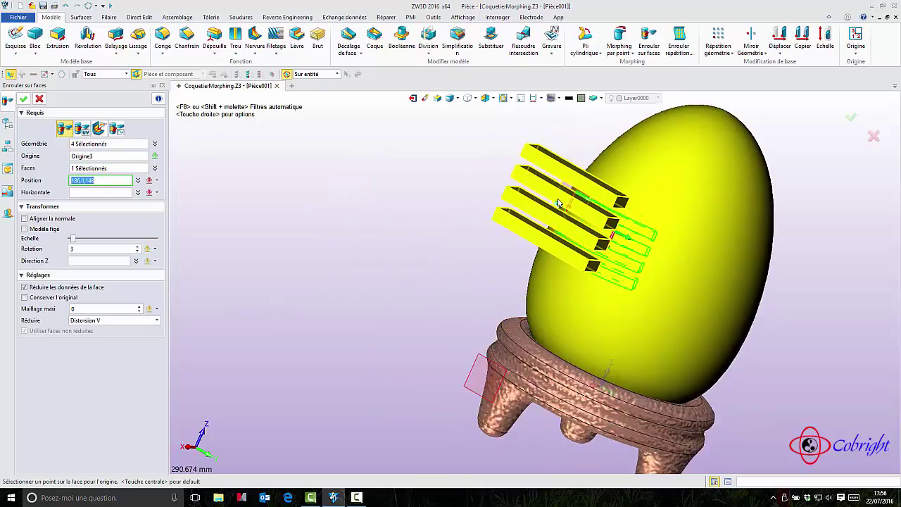
pyautogui.click(491, 98)
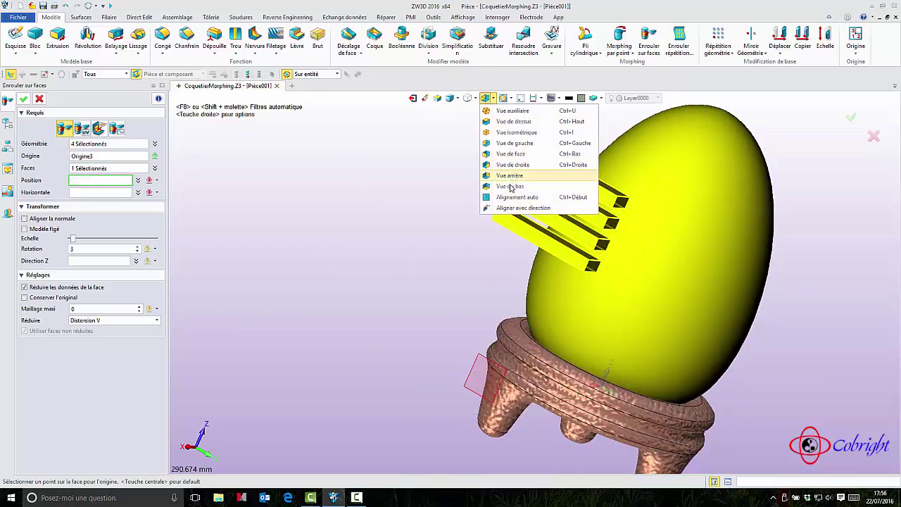
pyautogui.click(508, 154)
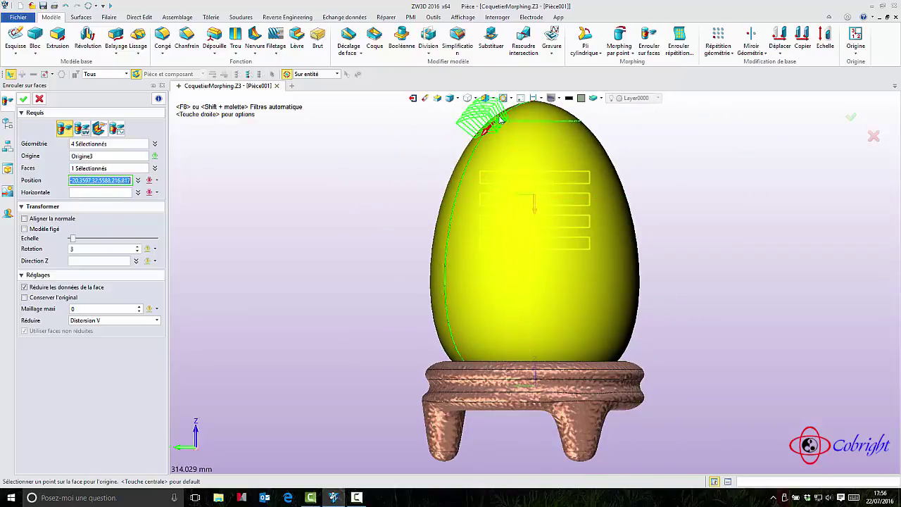
pyautogui.click(492, 101)
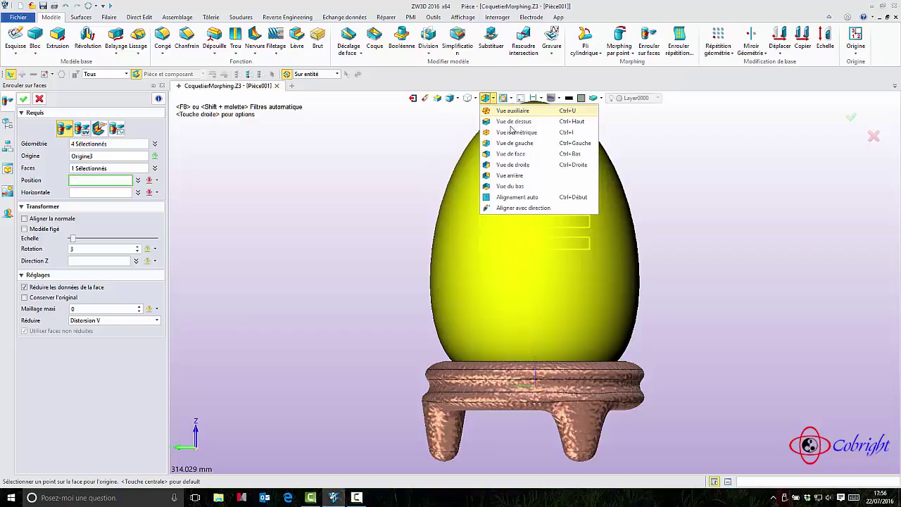
pyautogui.click(520, 167)
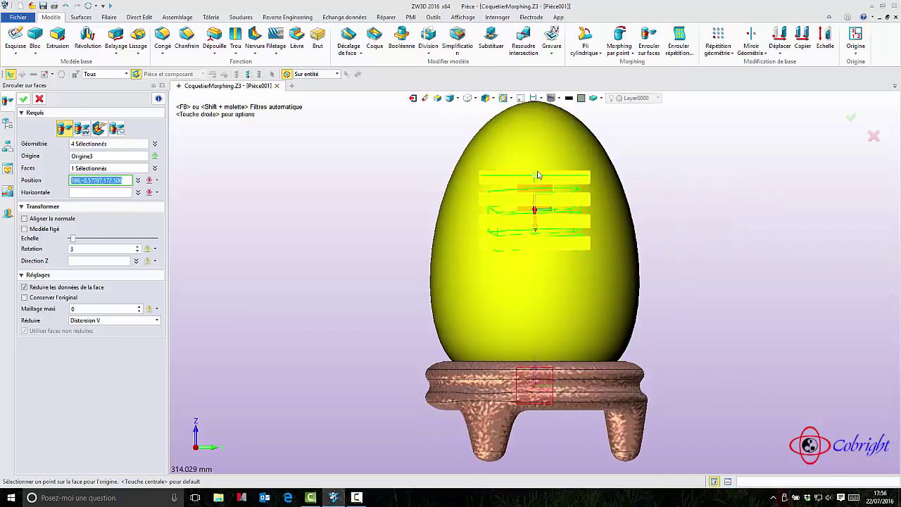
pyautogui.moveTo(539, 167); pyautogui.dragTo(540, 183, button='right')
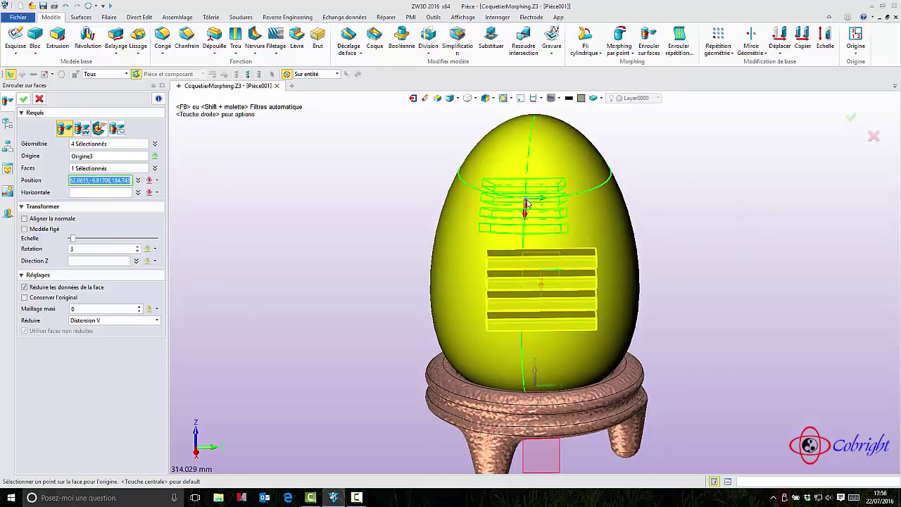
pyautogui.click(520, 219)
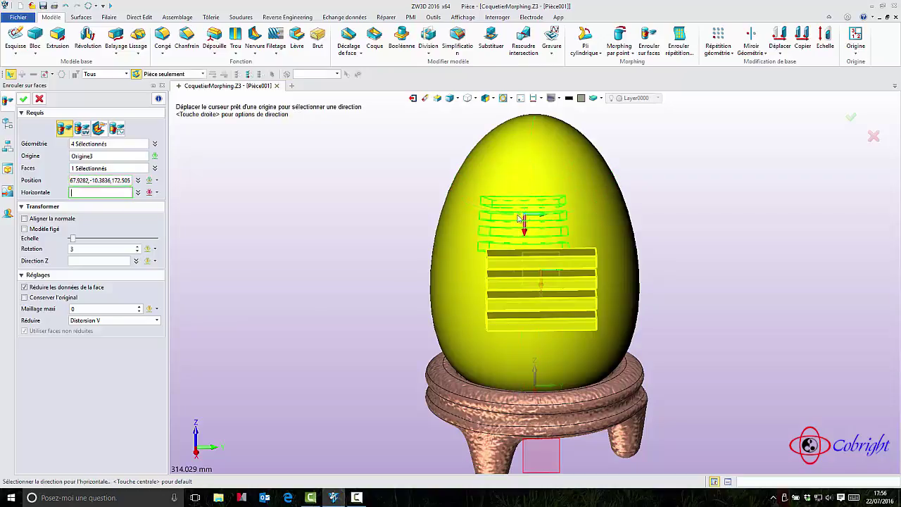
# Set the horizontal direction of the four-bar wrap to the Z axis (0,0,1).
pyautogui.press('Right')
pyautogui.press('Right')
pyautogui.press('Right')
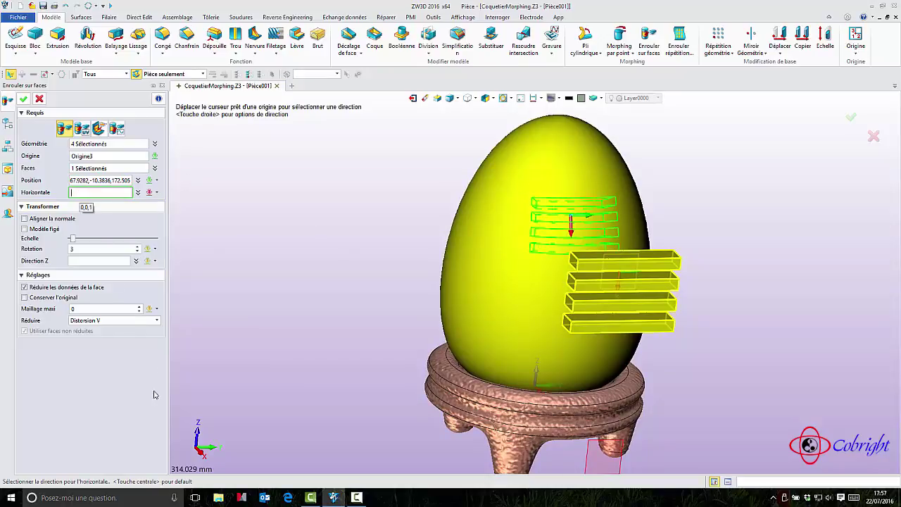
pyautogui.click(200, 431)
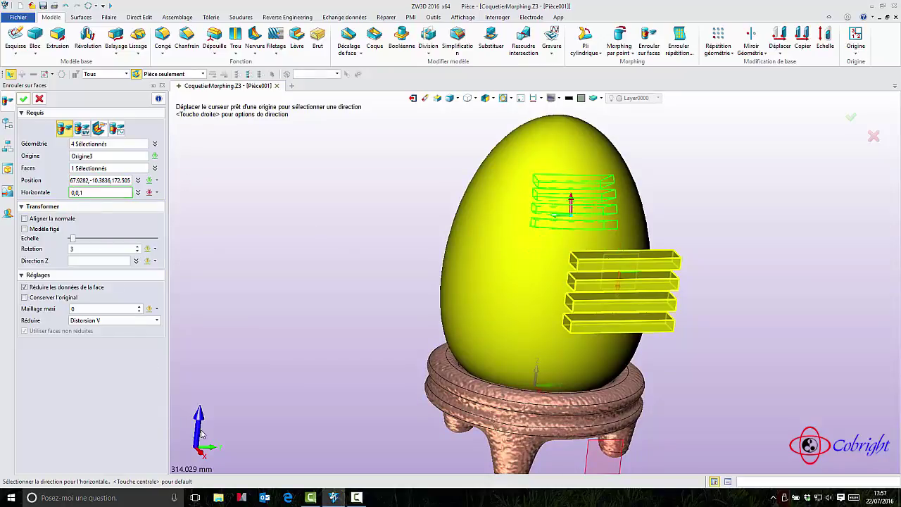
pyautogui.middleClick(202, 432)
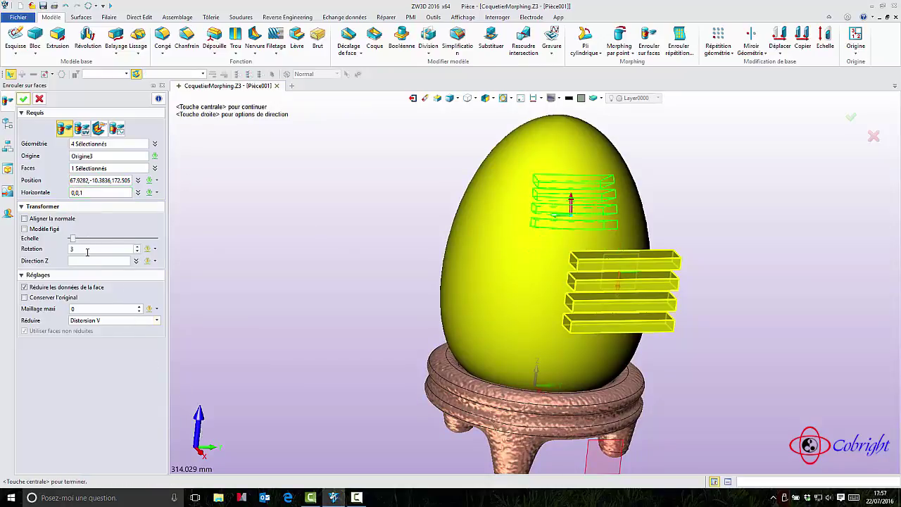
# Set the wrap's rotation to 5 and reduce its scale to the slider minimum.
pyautogui.click(87, 251)
pyautogui.write('1')
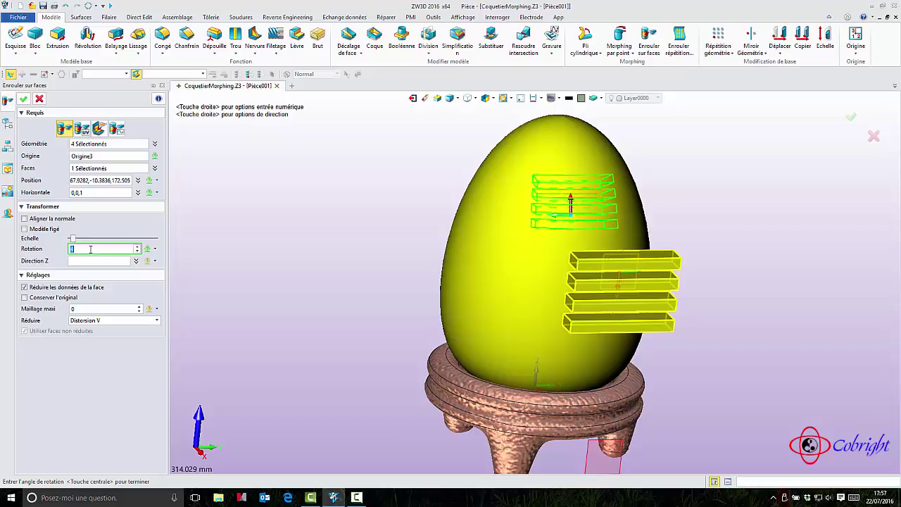
pyautogui.write('2')
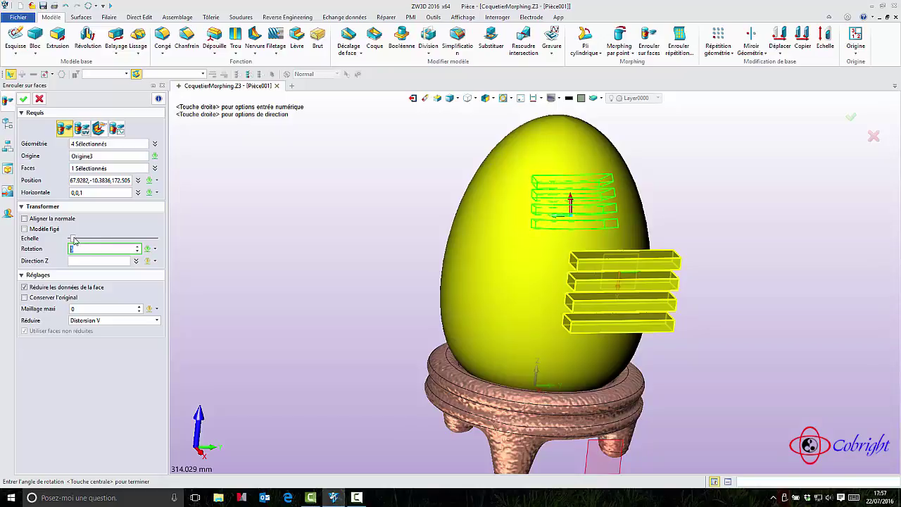
pyautogui.moveTo(91, 241); pyautogui.dragTo(86, 246)
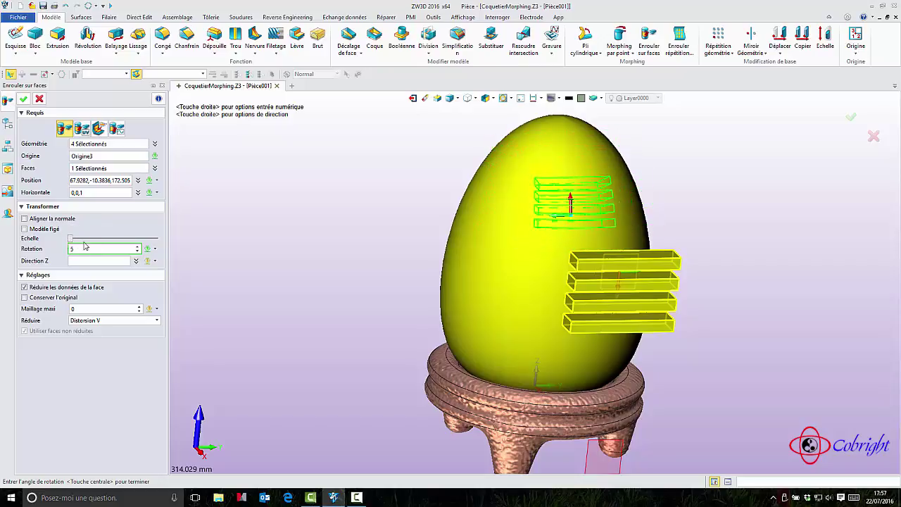
# Turn on alignment to the surface normal for the wrap and inspect the preview from the side.
pyautogui.moveTo(228, 247)
pyautogui.mouseDown(button='middle')
pyautogui.moveTo(328, 246)
pyautogui.moveTo(234, 252)
pyautogui.mouseUp(button='middle')
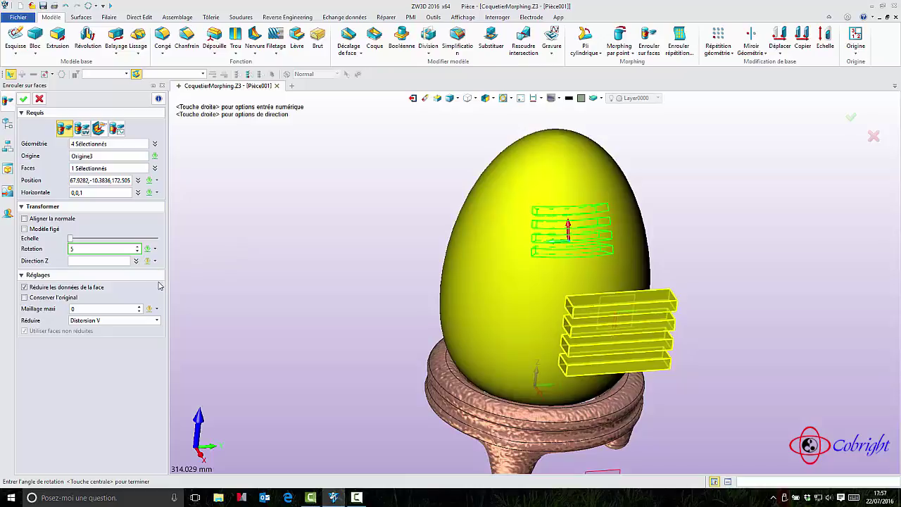
pyautogui.click(25, 219)
pyautogui.moveTo(239, 282); pyautogui.dragTo(294, 285, button='middle')
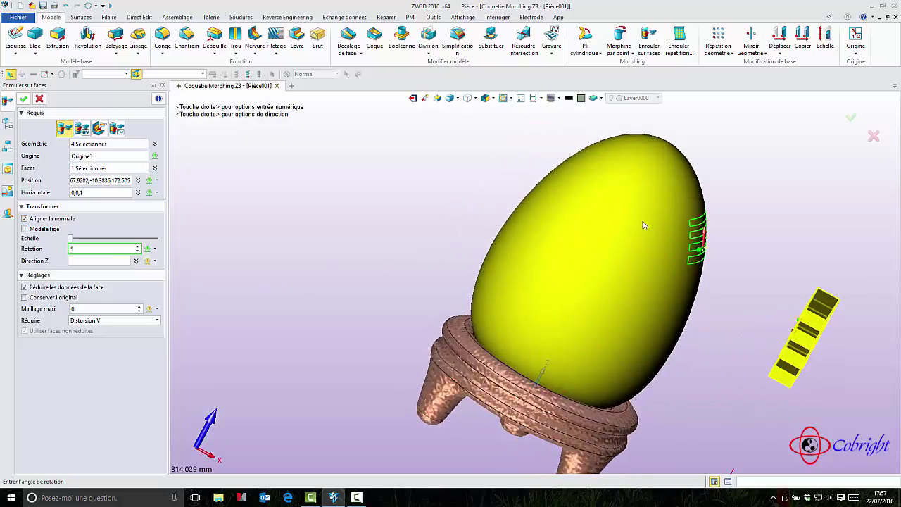
# Turn off alignment to the surface normal for the four-bar wrap, and preview the frozen-model option before disabling it again.
pyautogui.click(24, 219)
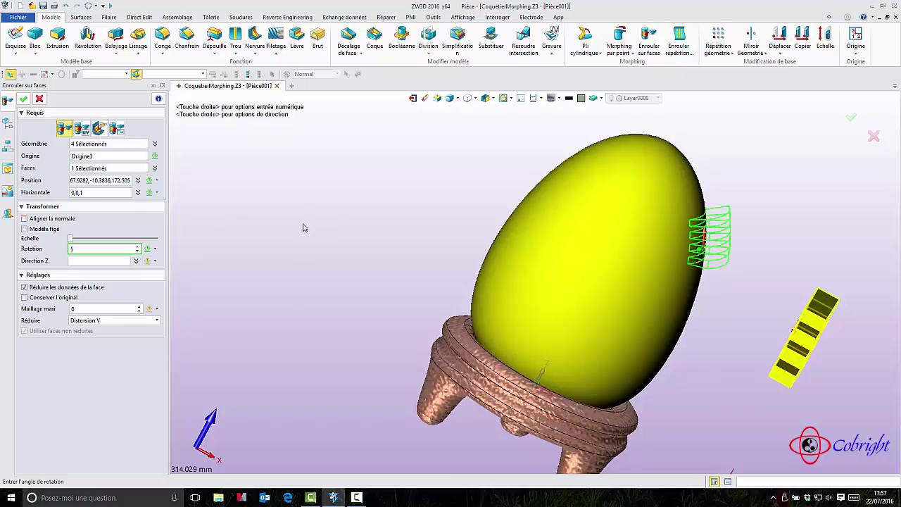
pyautogui.click(24, 229)
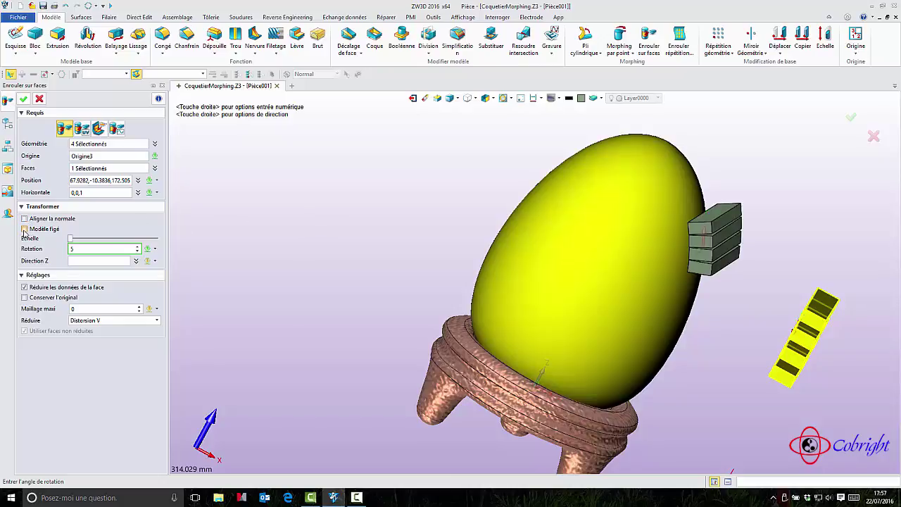
pyautogui.moveTo(213, 229); pyautogui.dragTo(243, 219, button='middle')
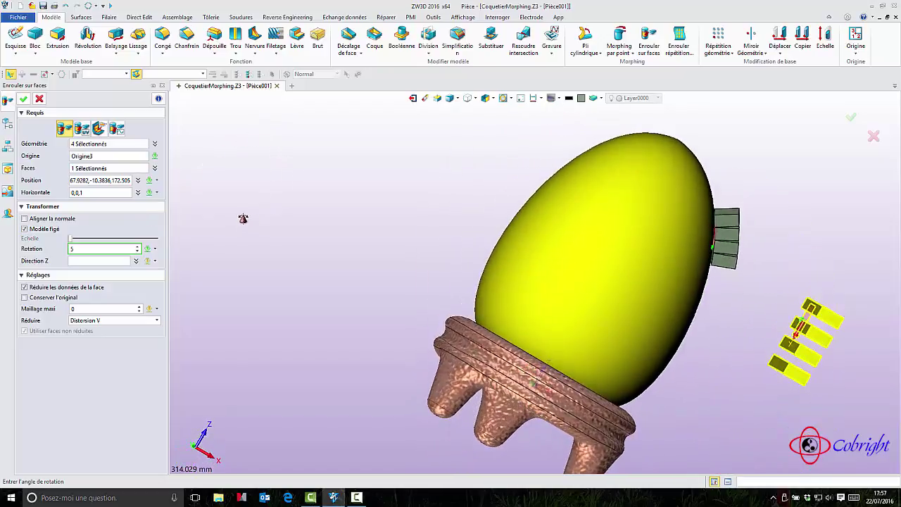
pyautogui.click(25, 228)
# Apply the wrap of the four bars onto the egg's surface and inspect the wrapped bars face-on.
pyautogui.moveTo(329, 226); pyautogui.dragTo(271, 224, button='middle')
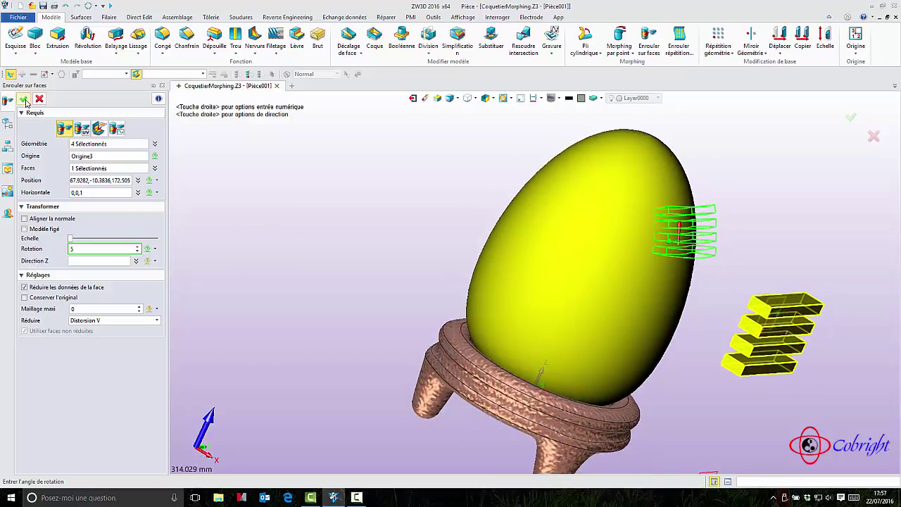
pyautogui.middleClick(313, 184)
pyautogui.moveTo(312, 184); pyautogui.dragTo(273, 169, button='middle')
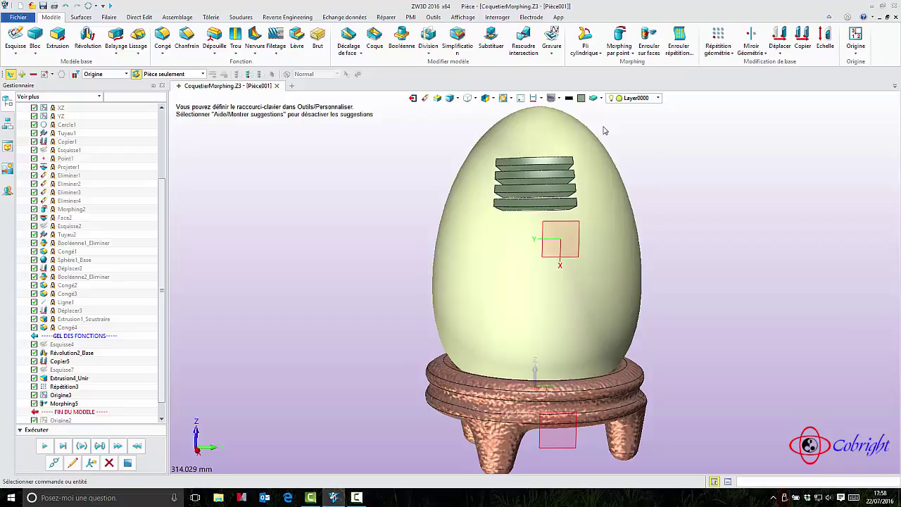
pyautogui.click(357, 498)
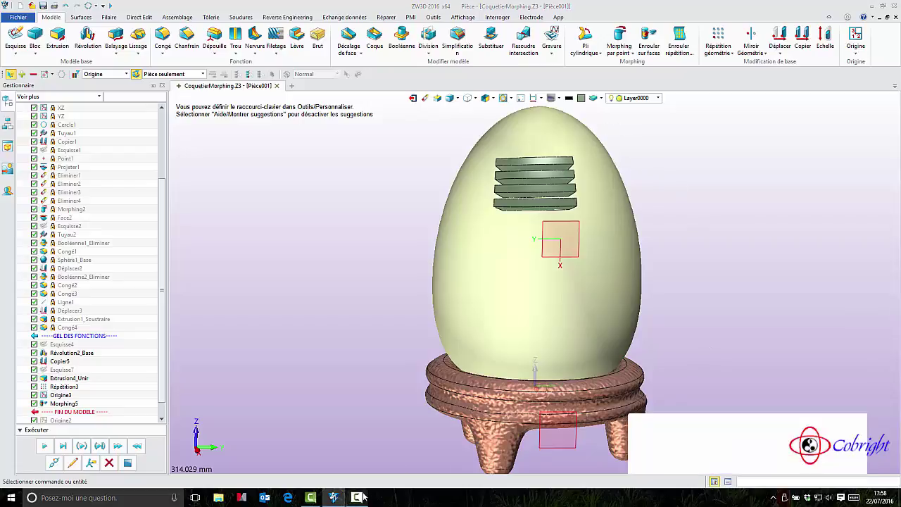